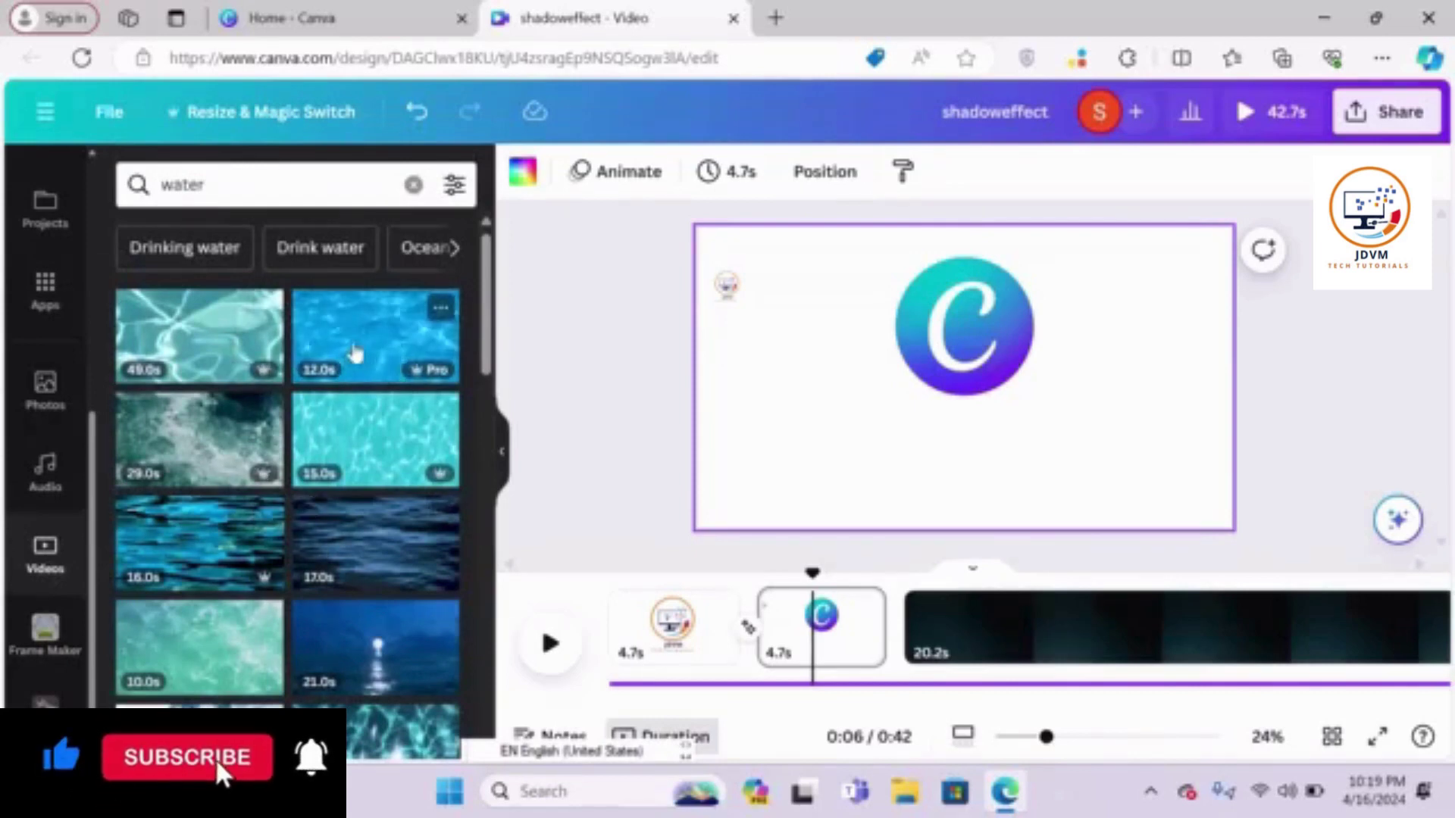
Set the blue 12.0s water video as the page background and shift the C logo slightly left.
click(347, 353)
right_click(807, 398)
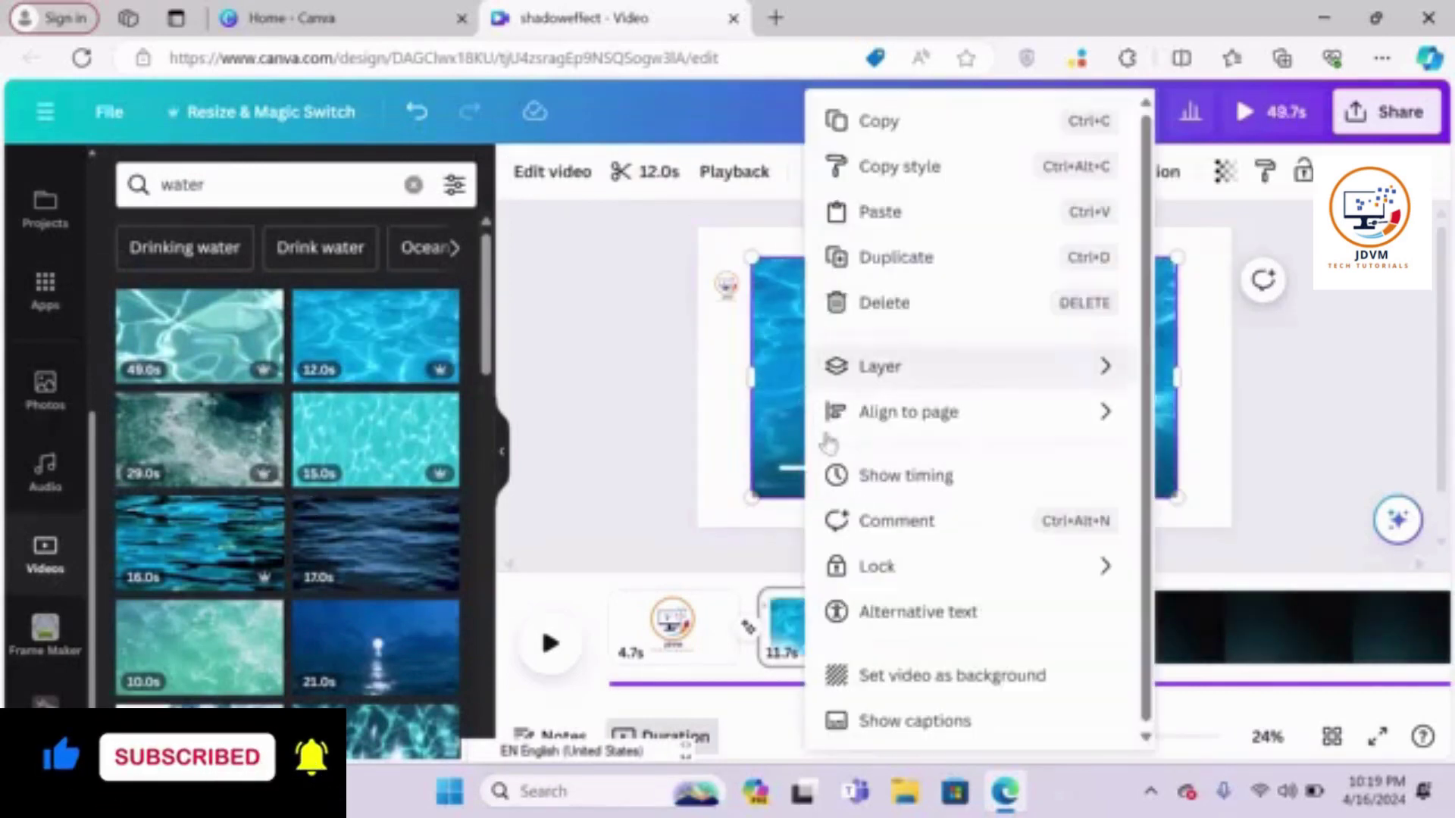
click(897, 674)
click(961, 324)
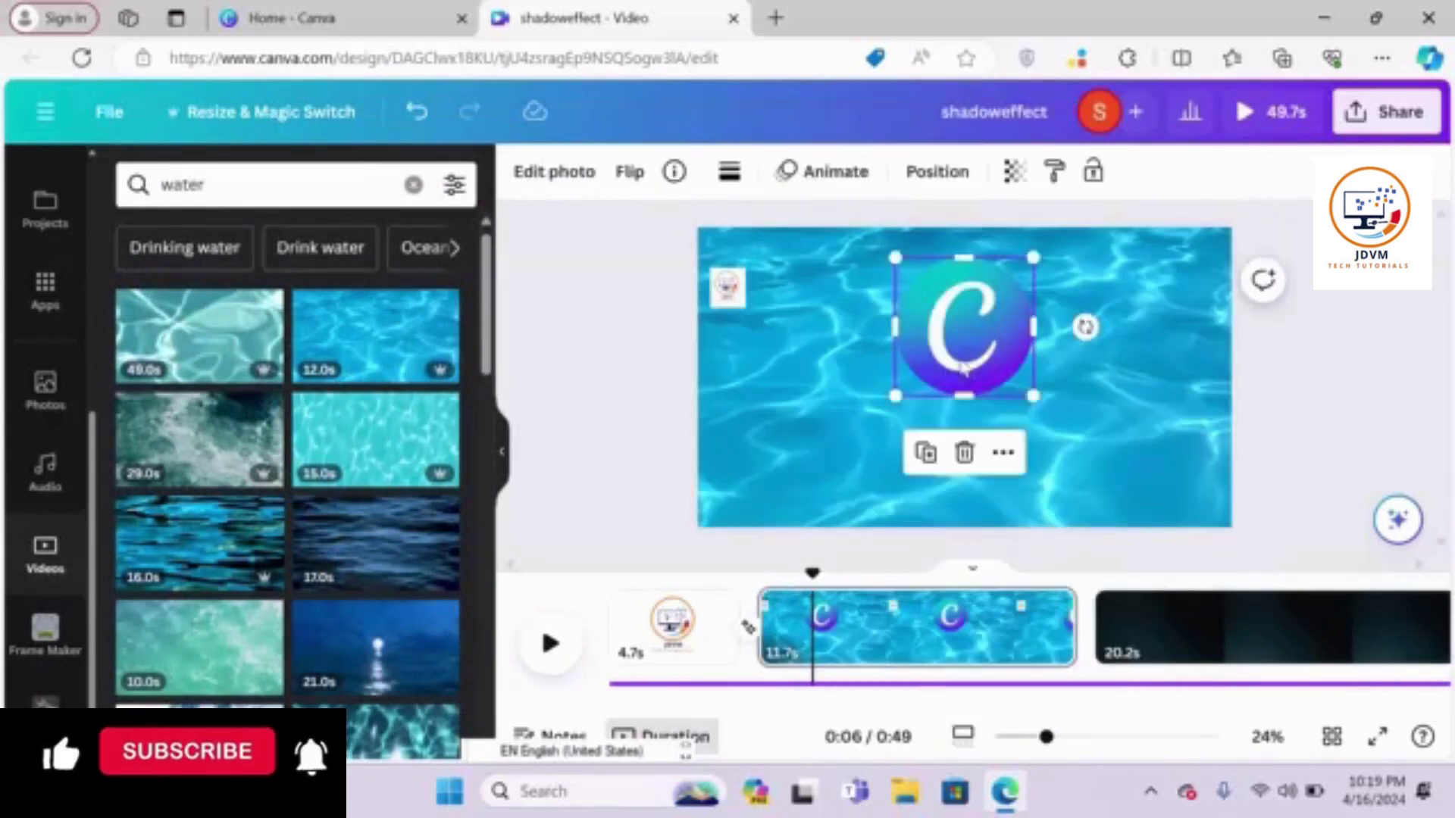
drag(961, 325, 945, 325)
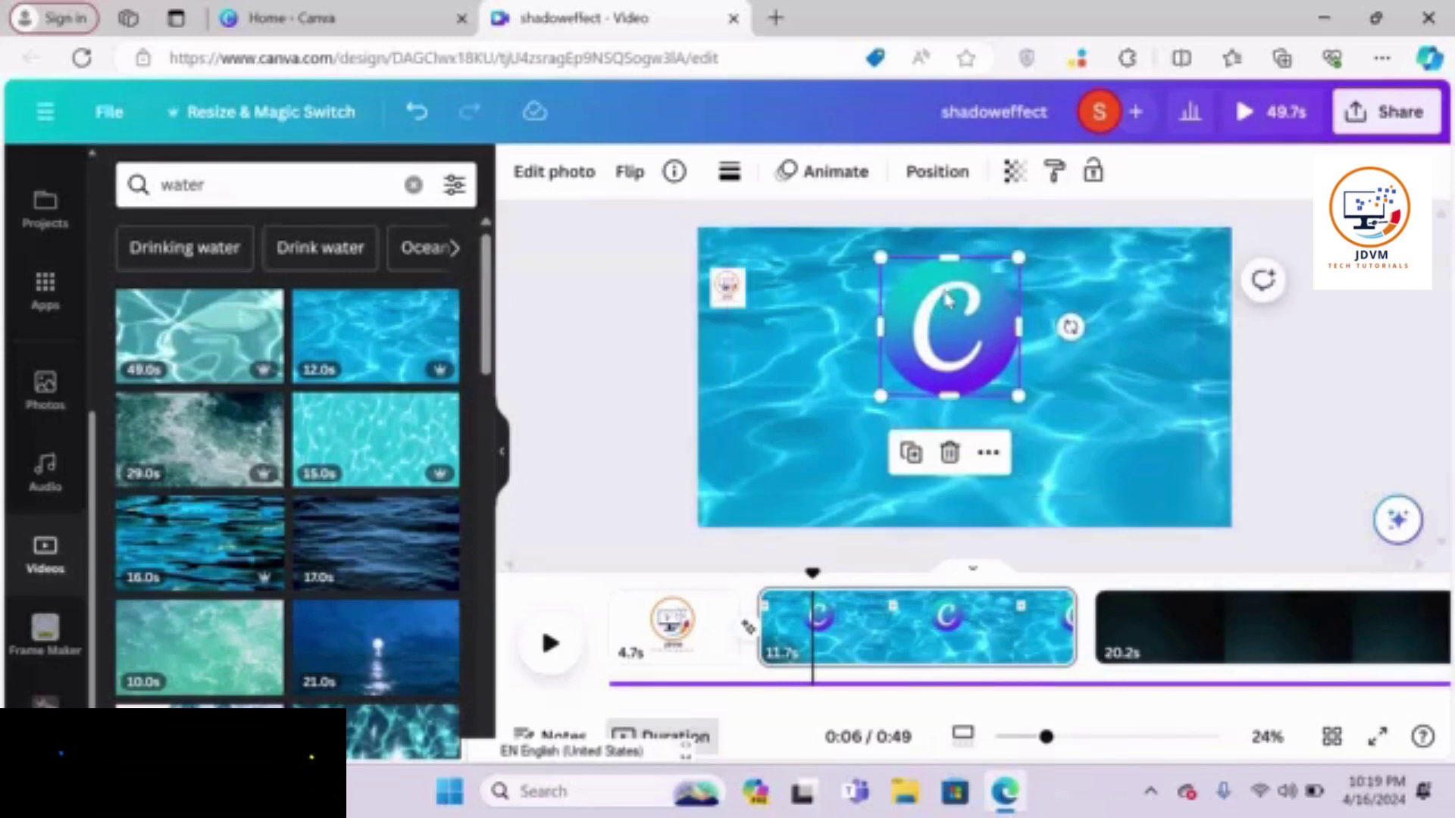
Search the apps for "easy reflectio" and open the Easy Reflections app.
click(44, 309)
drag(272, 186, 33, 194)
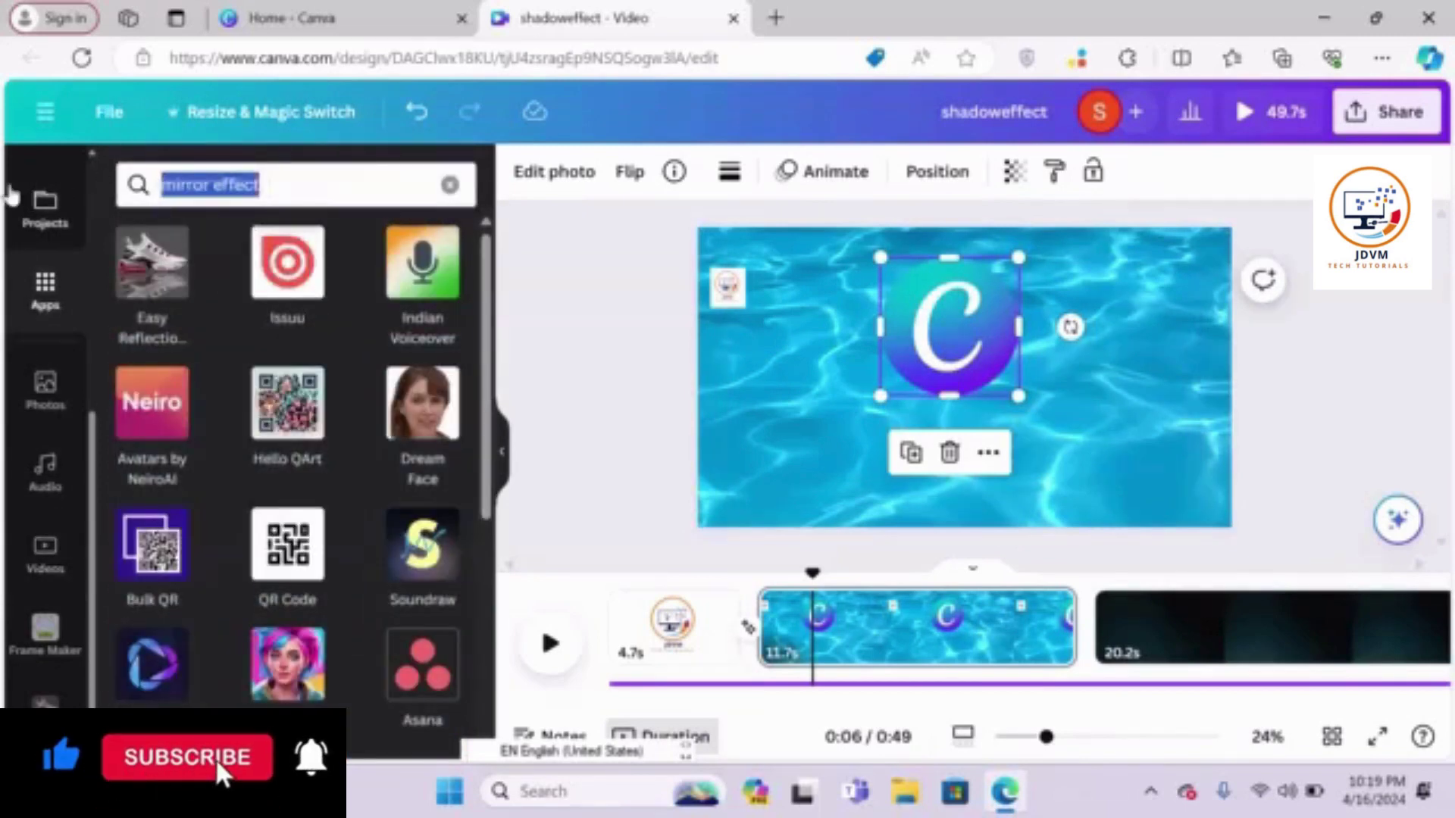
key(BackSpace)
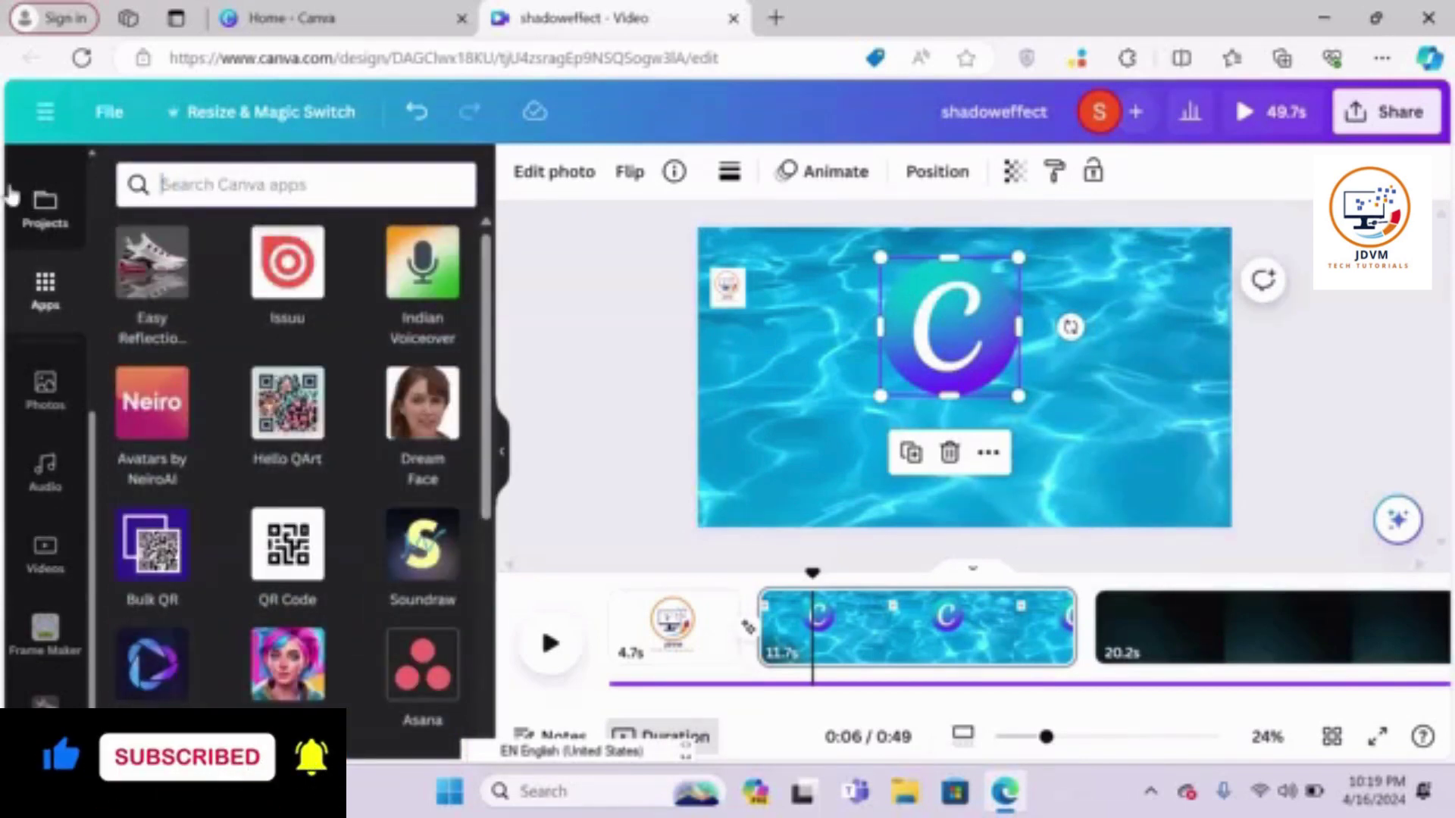
text(easy)
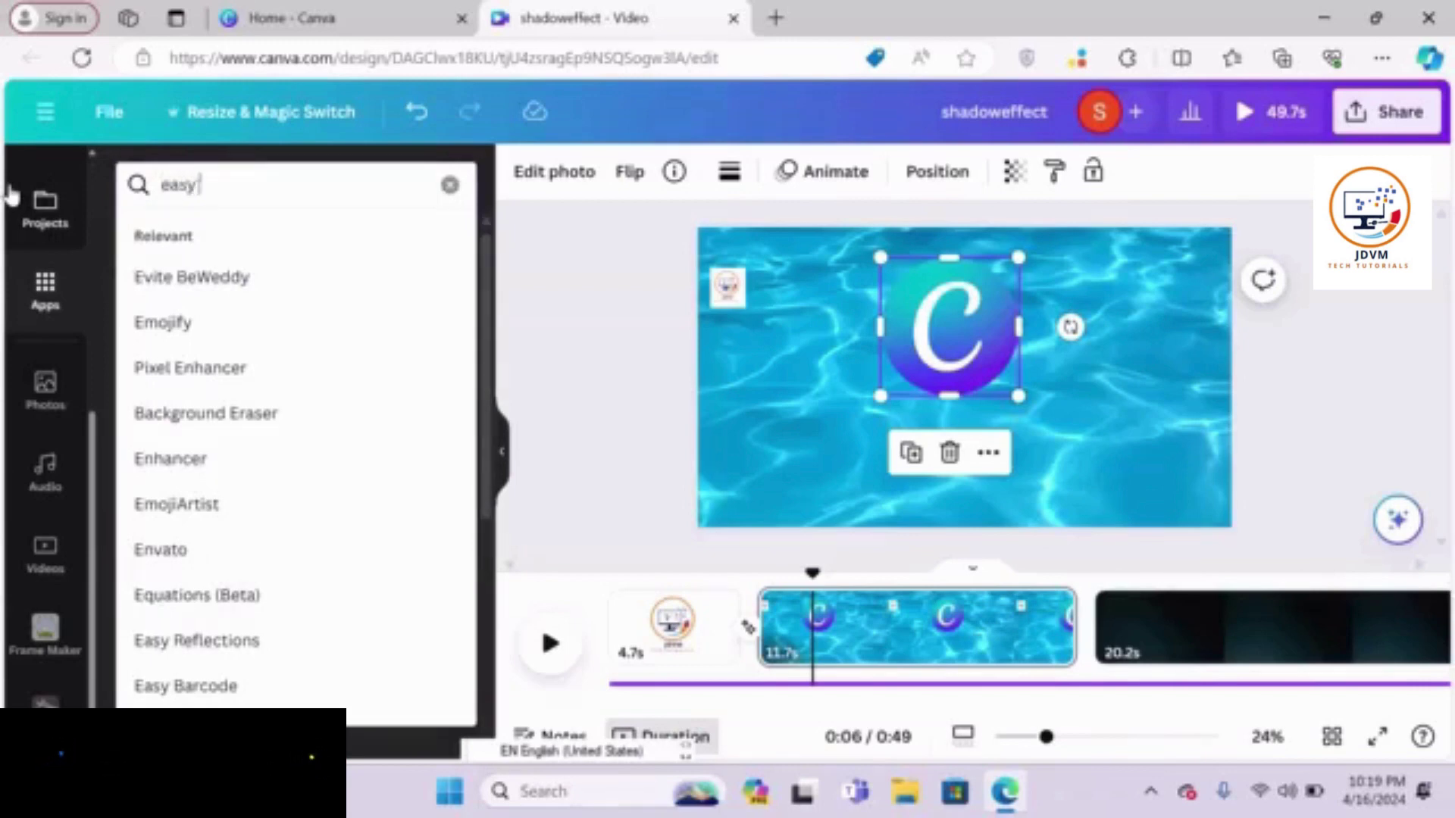
text( reflectio)
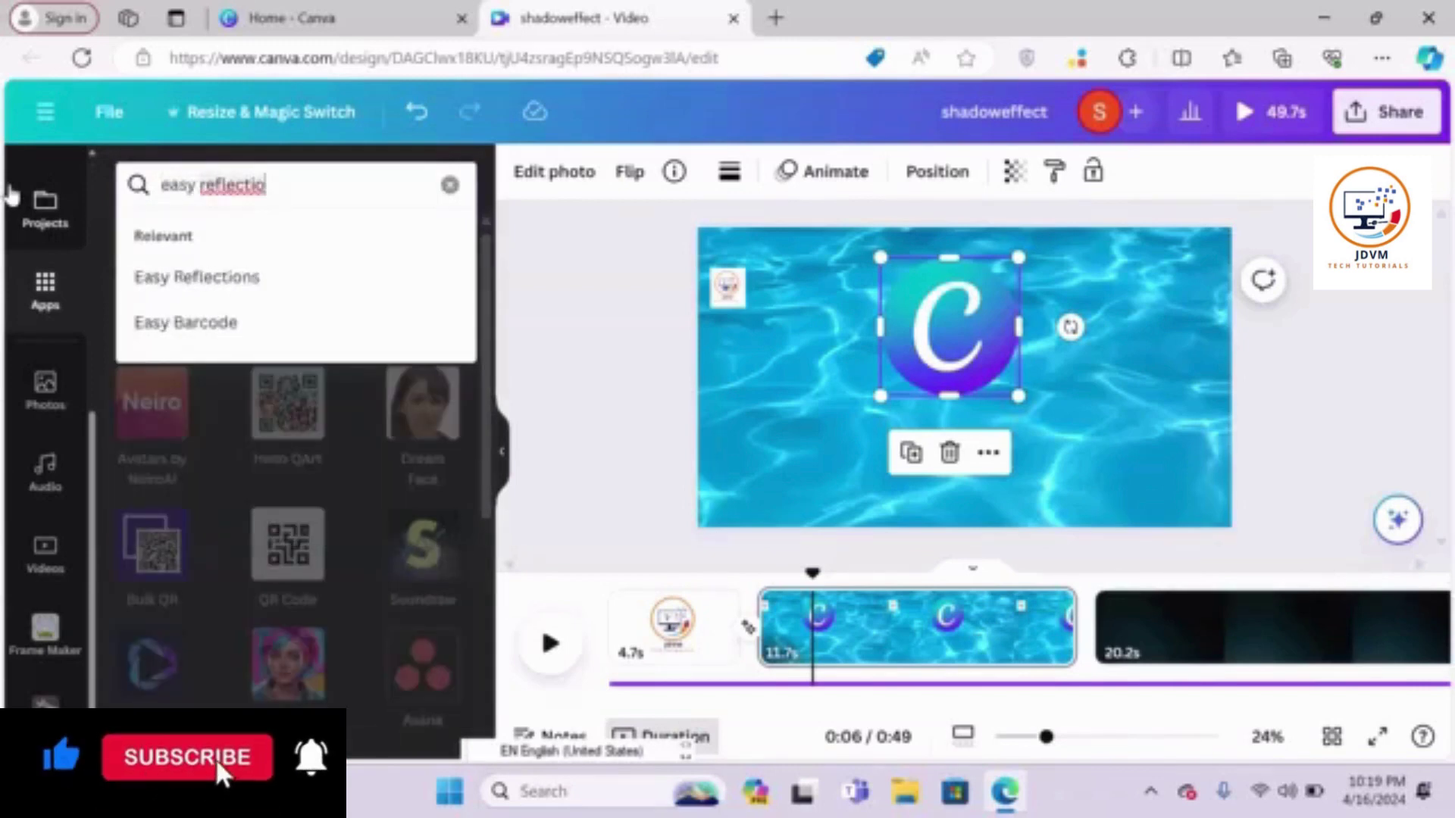
click(202, 279)
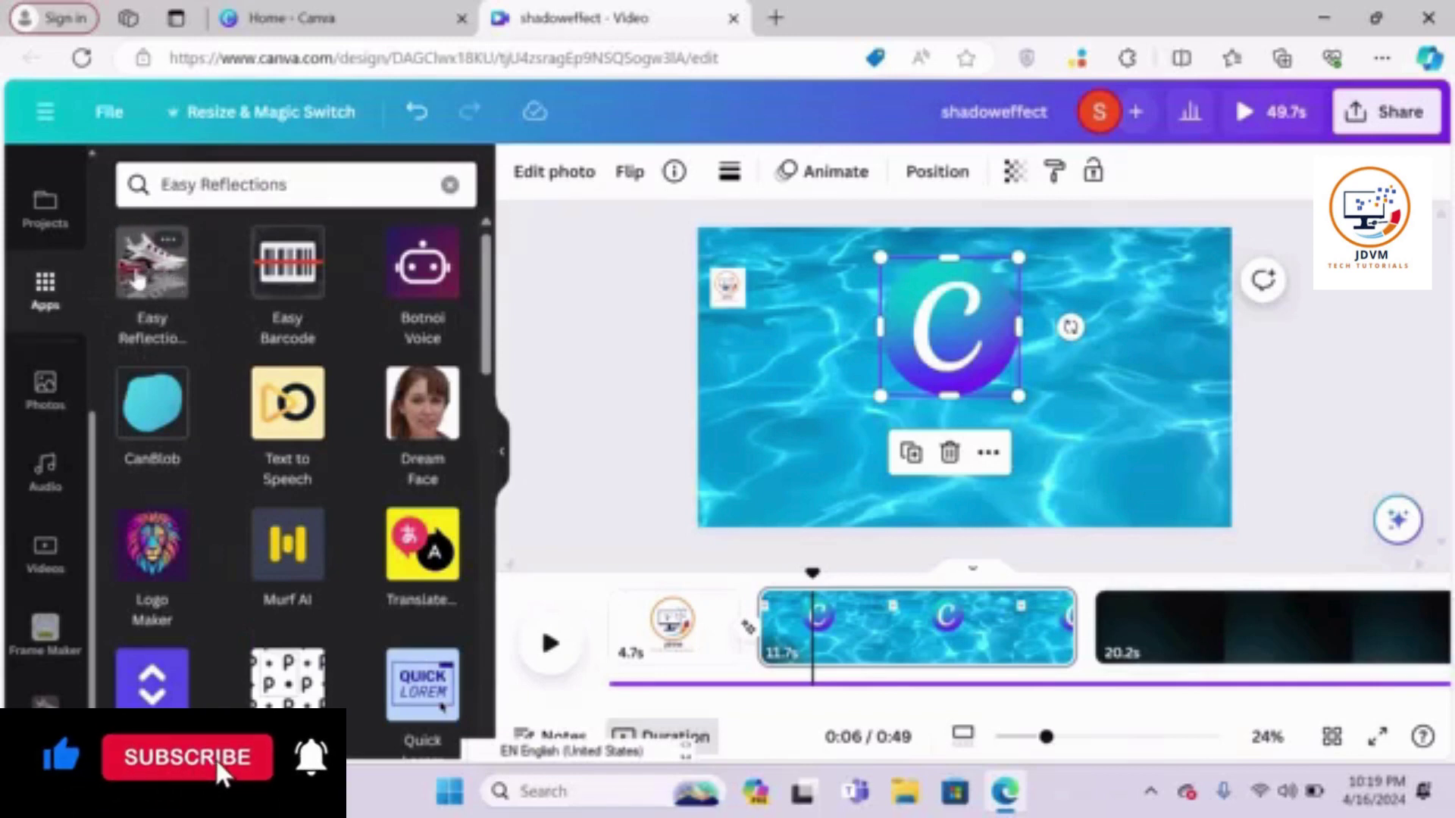
click(137, 278)
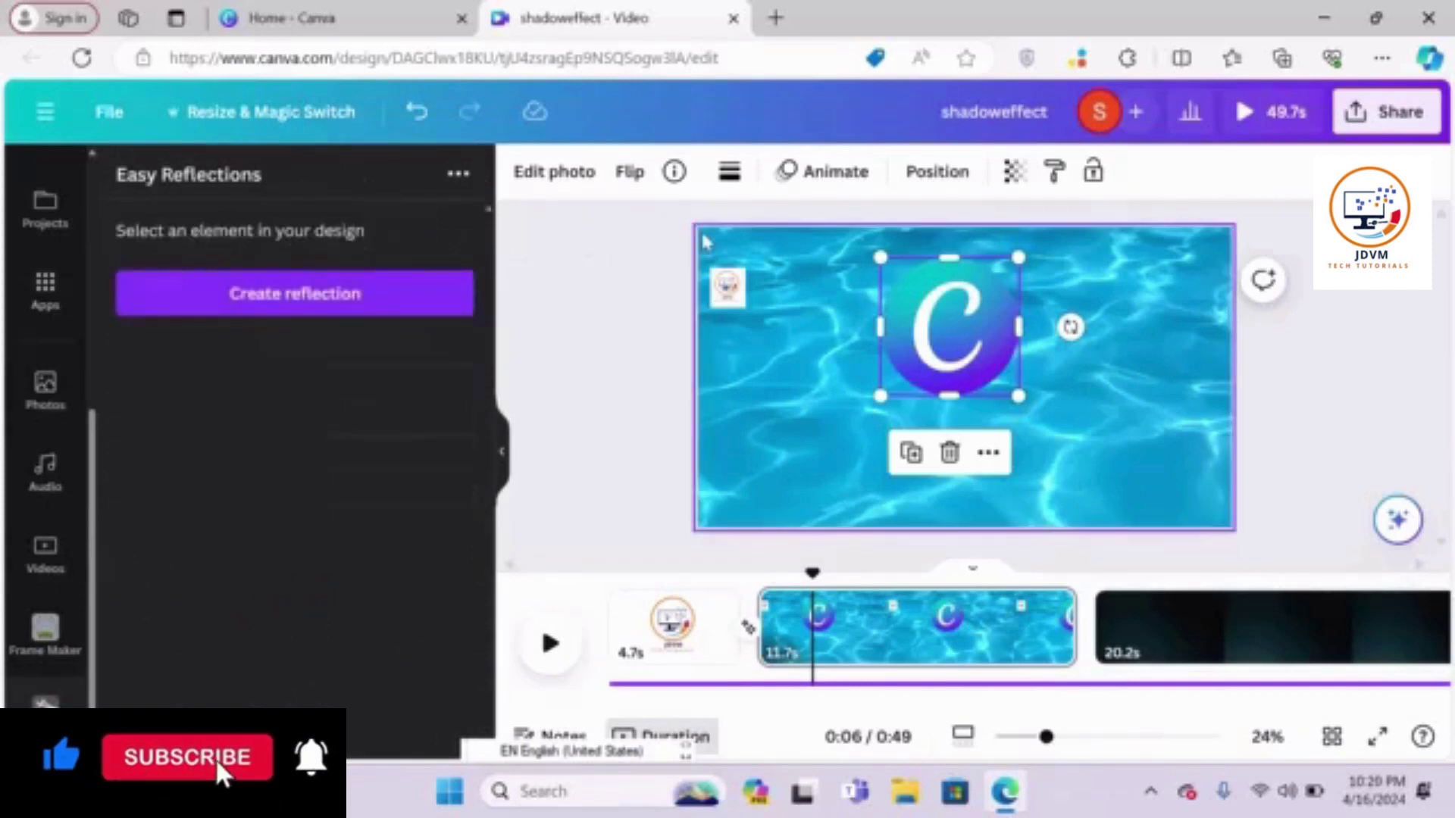
Create a reflection of the C logo with Easy Reflections.
click(1082, 318)
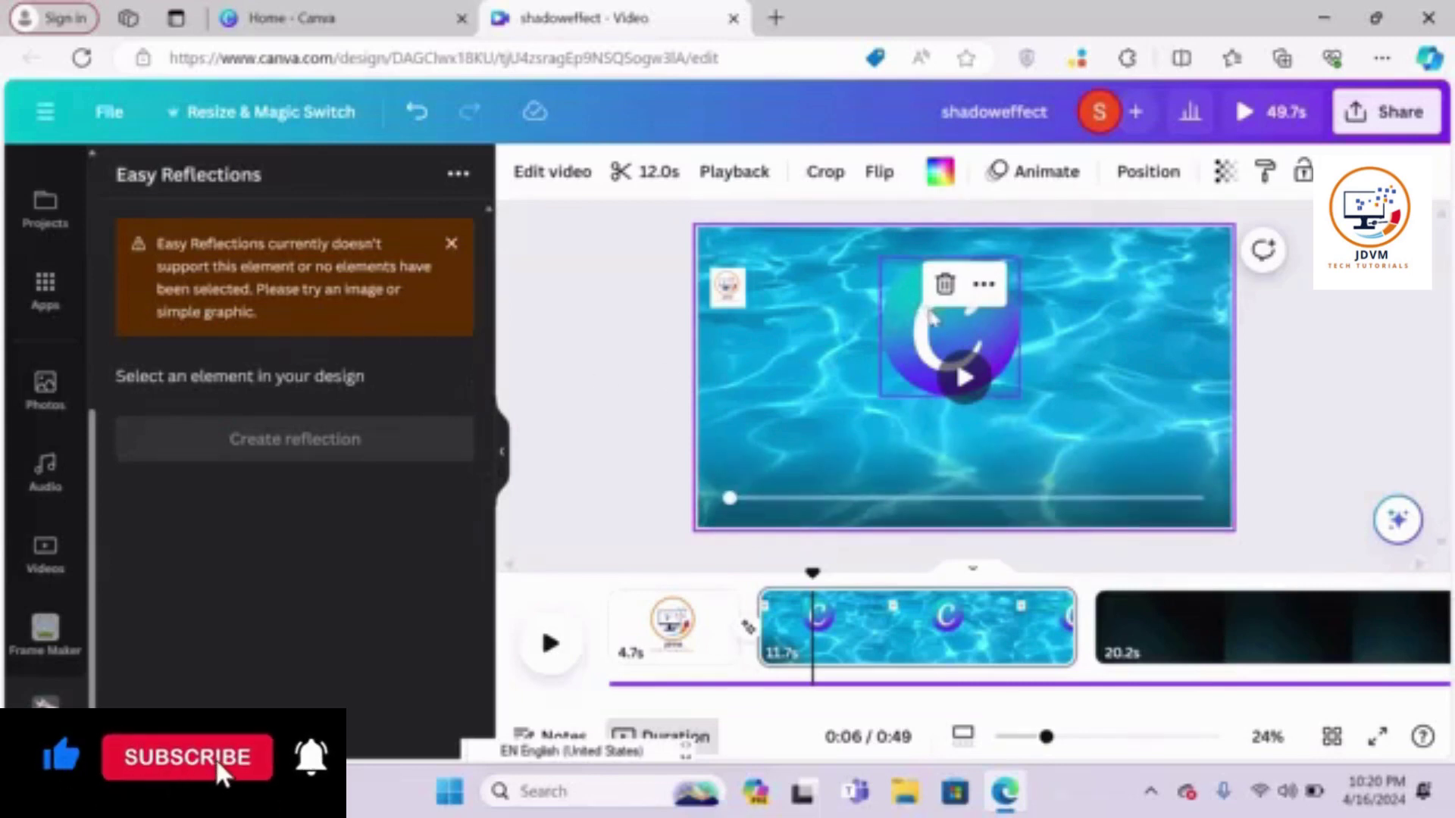
click(927, 314)
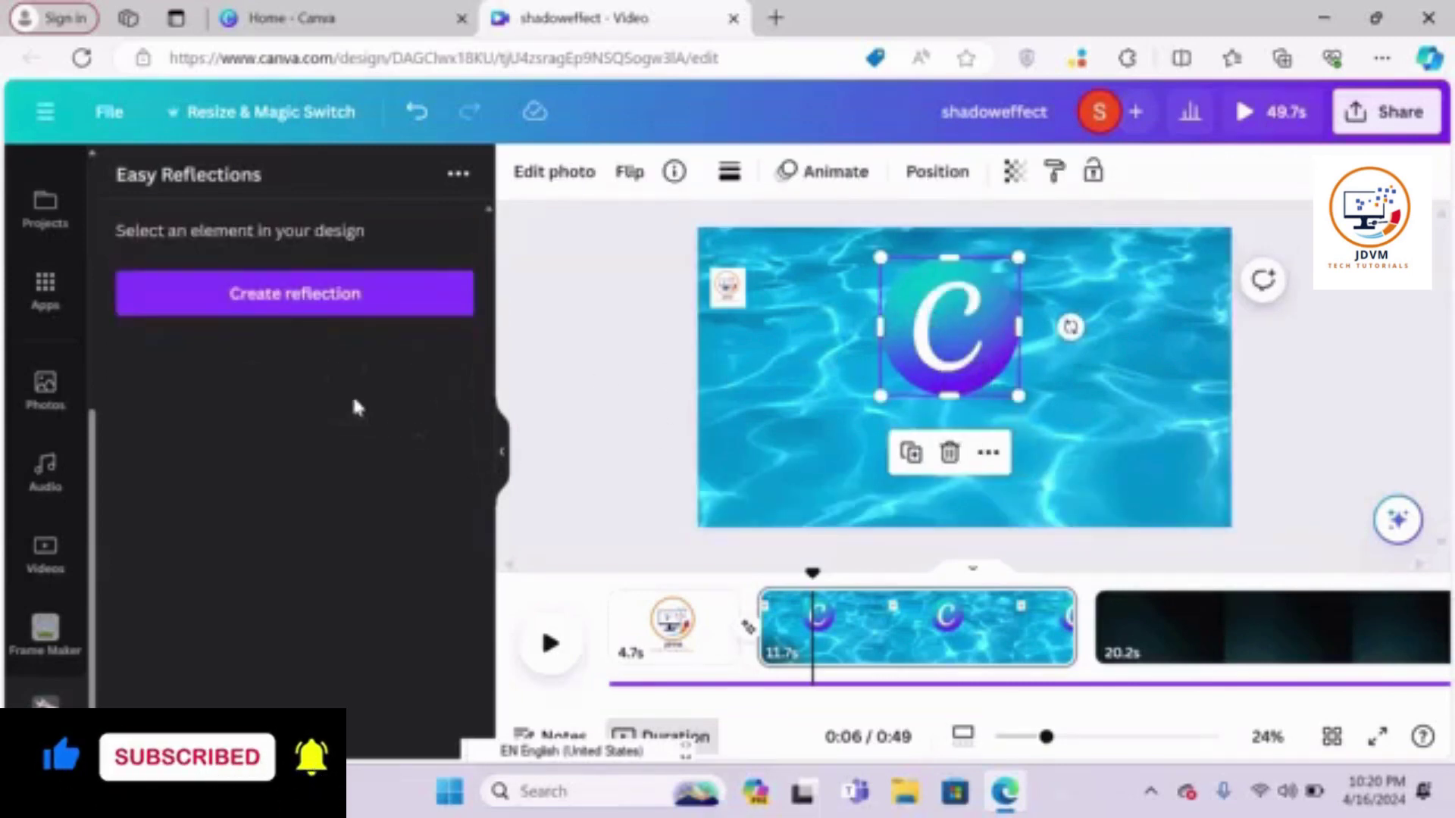
click(348, 300)
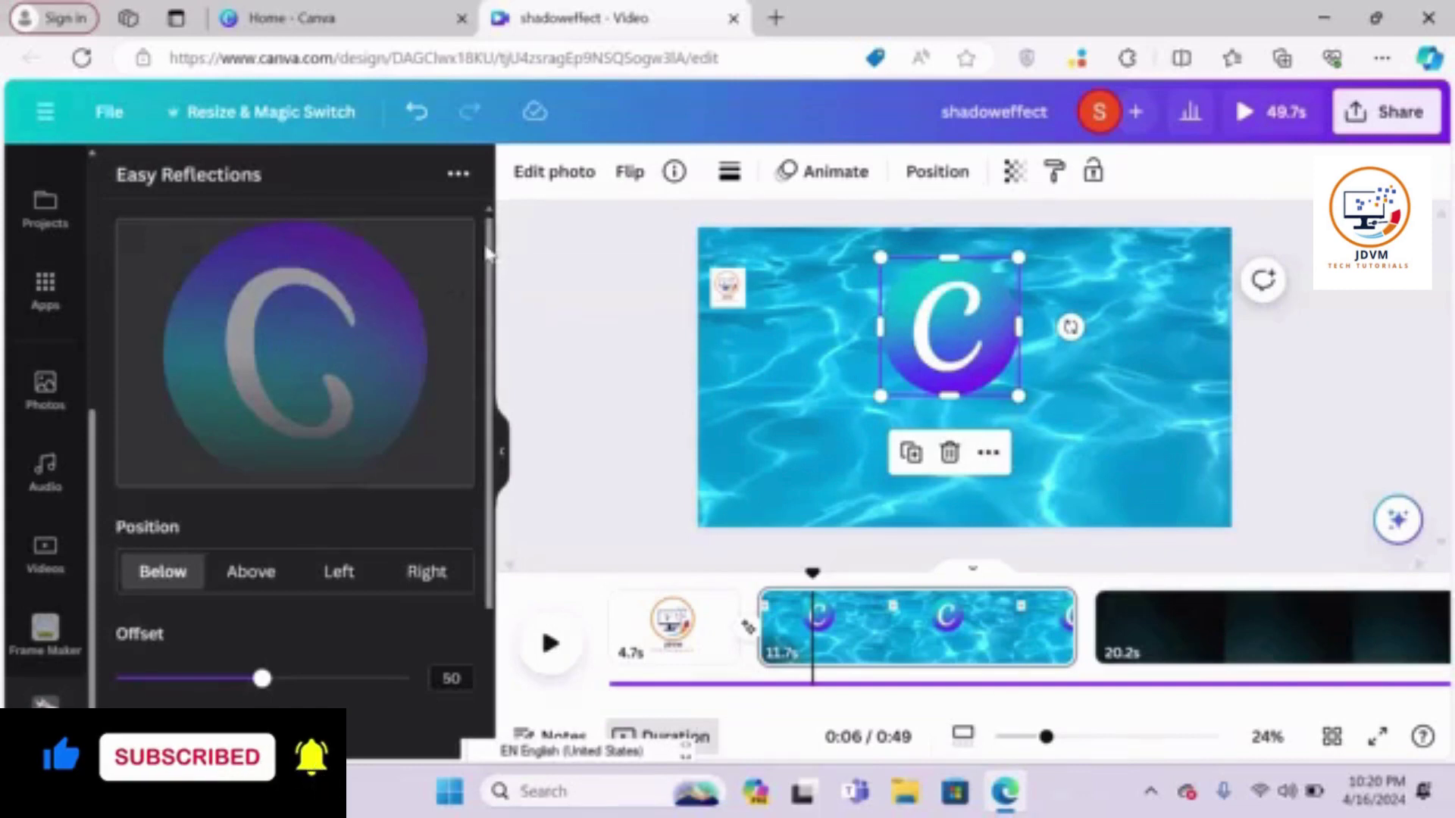
Try the Above, Below, Left and Right position options for the logo's reflection.
drag(489, 254, 491, 334)
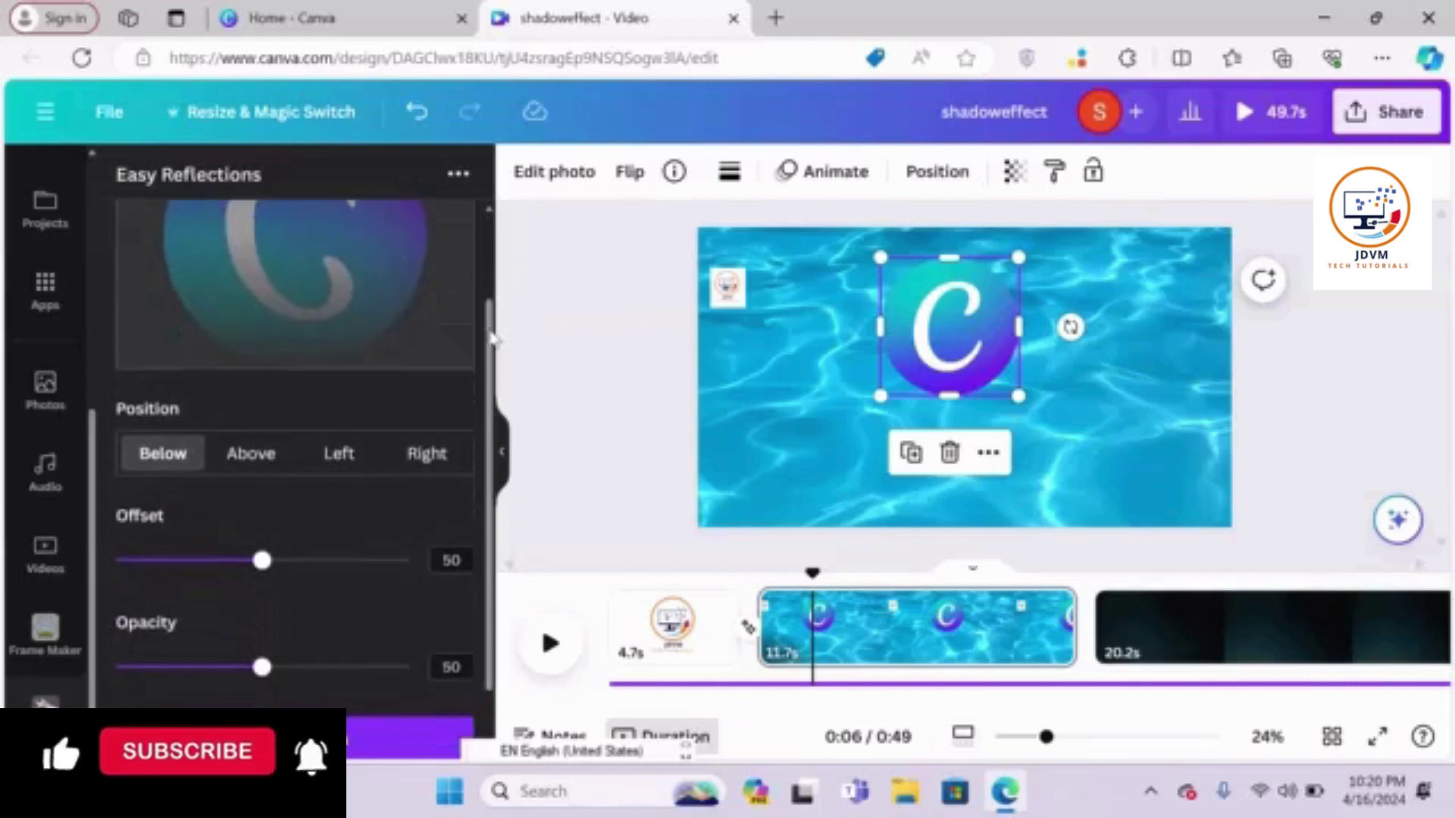
click(241, 462)
click(148, 464)
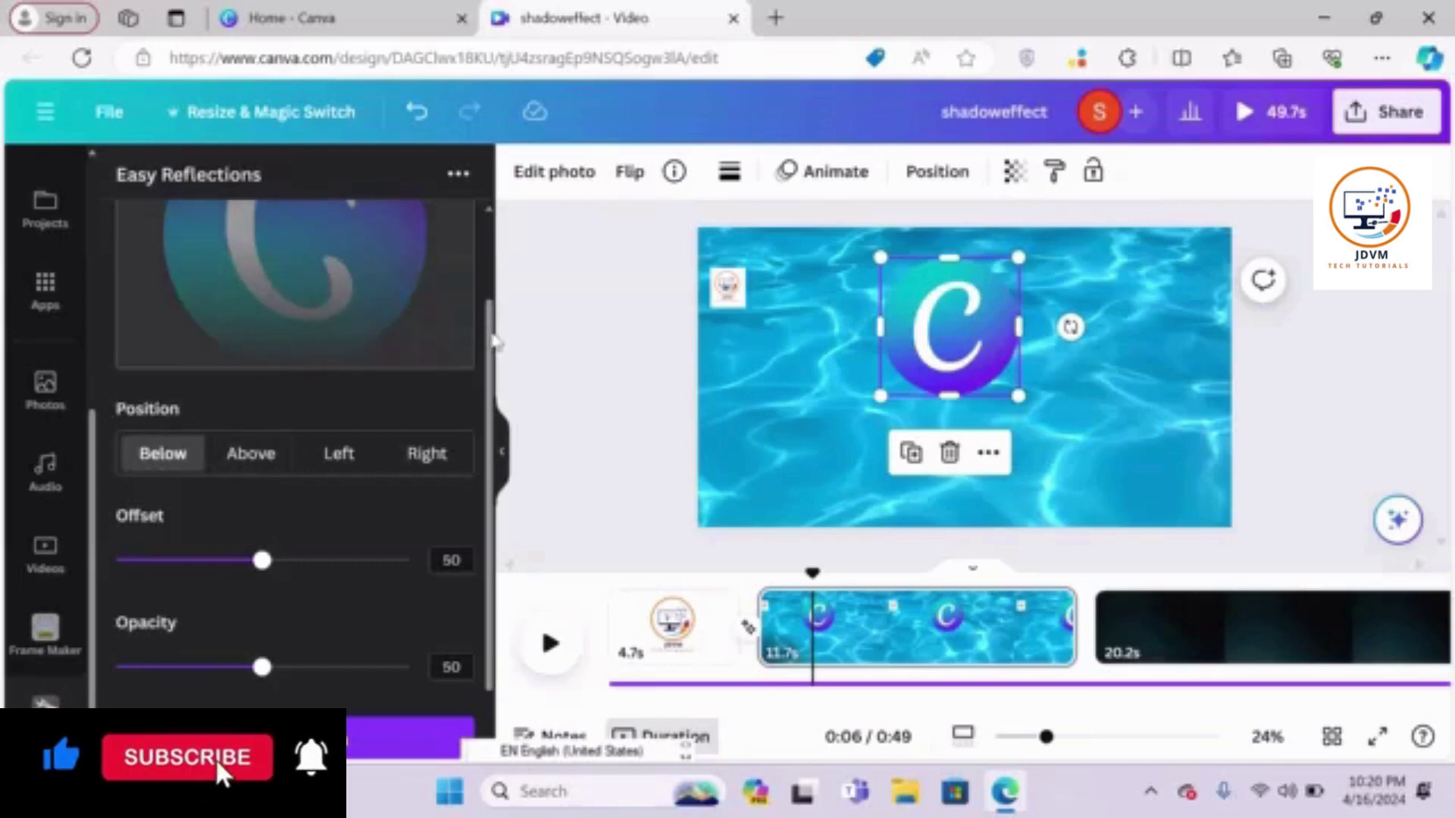
scroll(496, 273, up, 3)
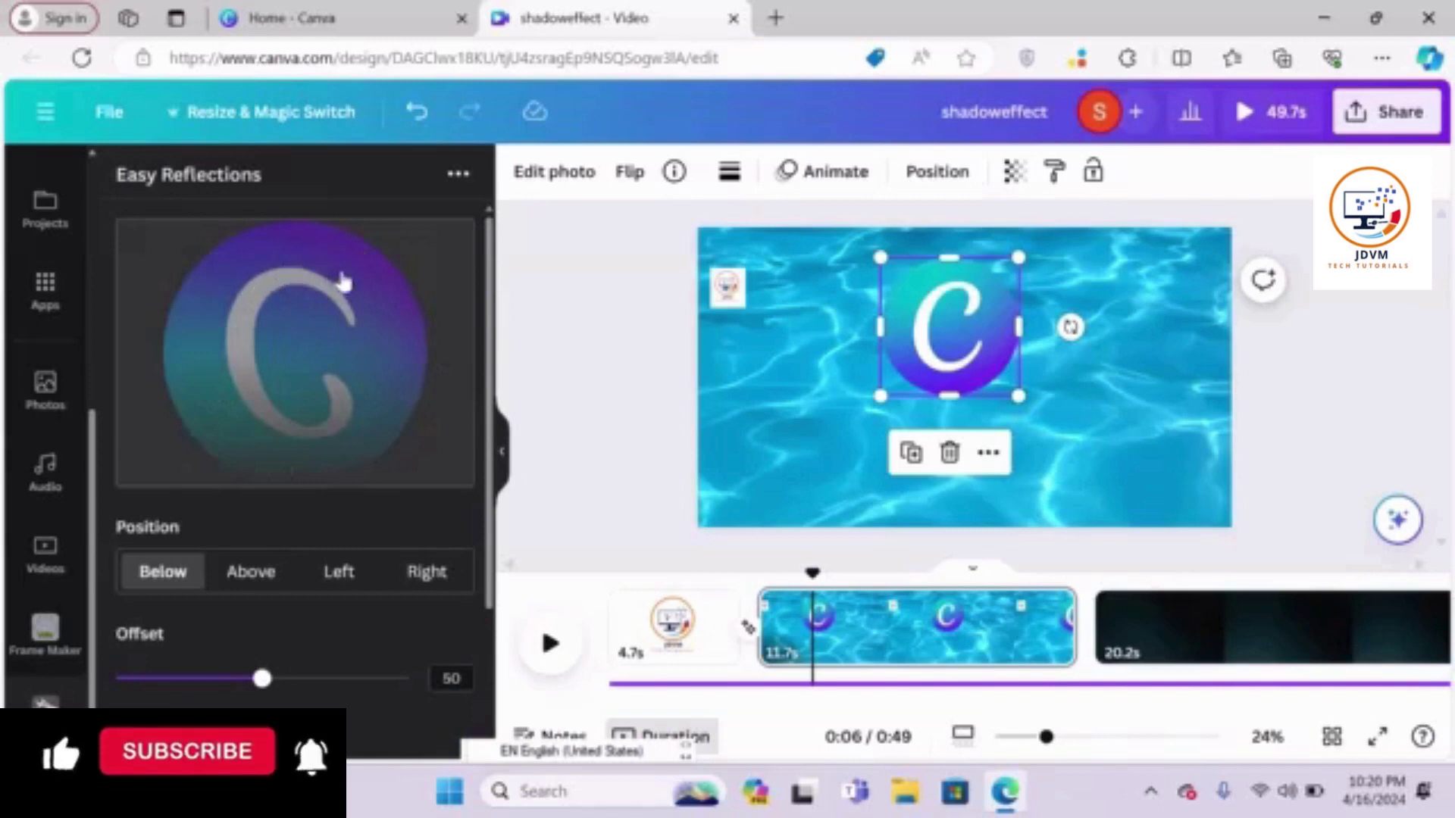
click(251, 572)
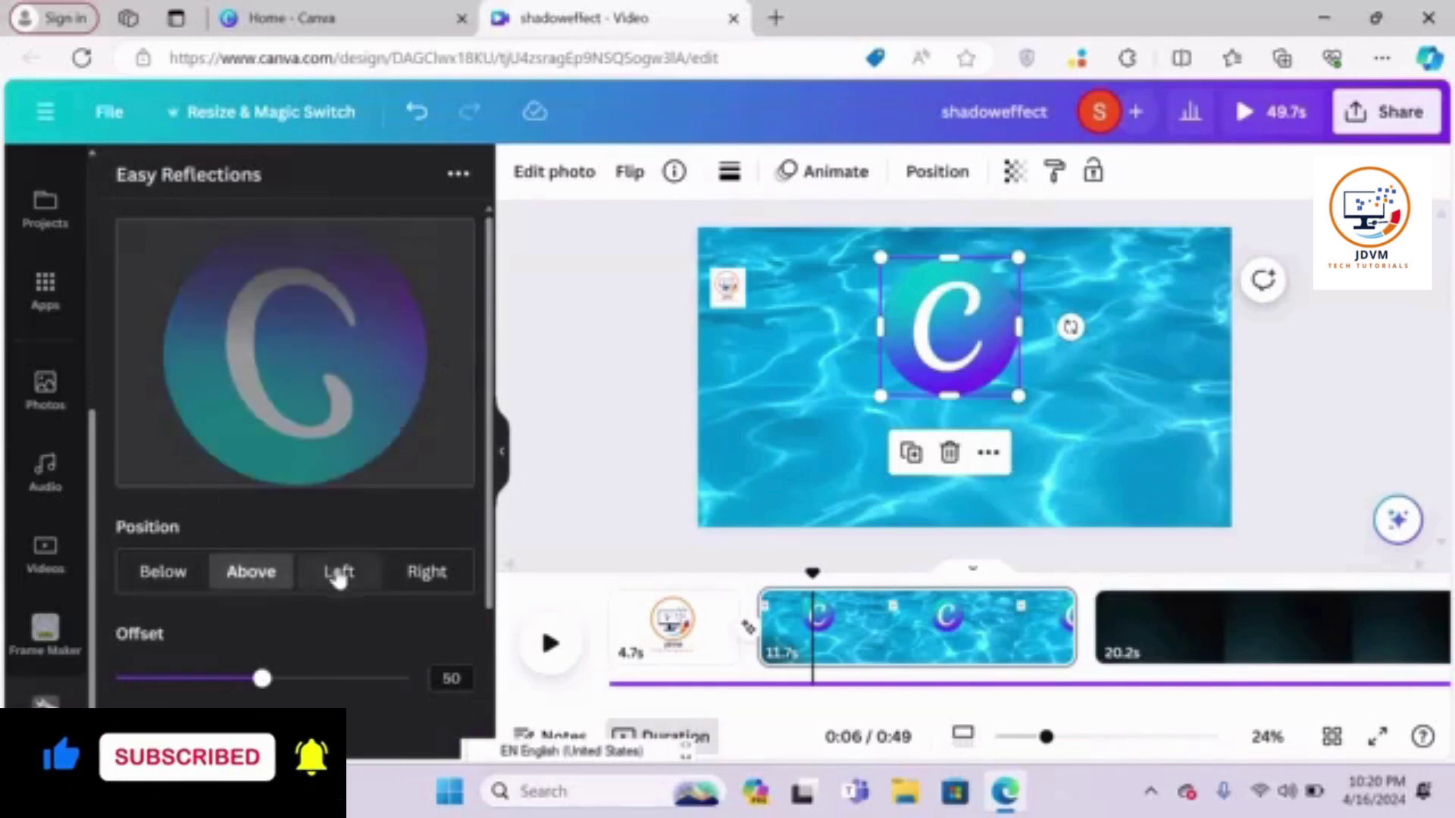
click(164, 572)
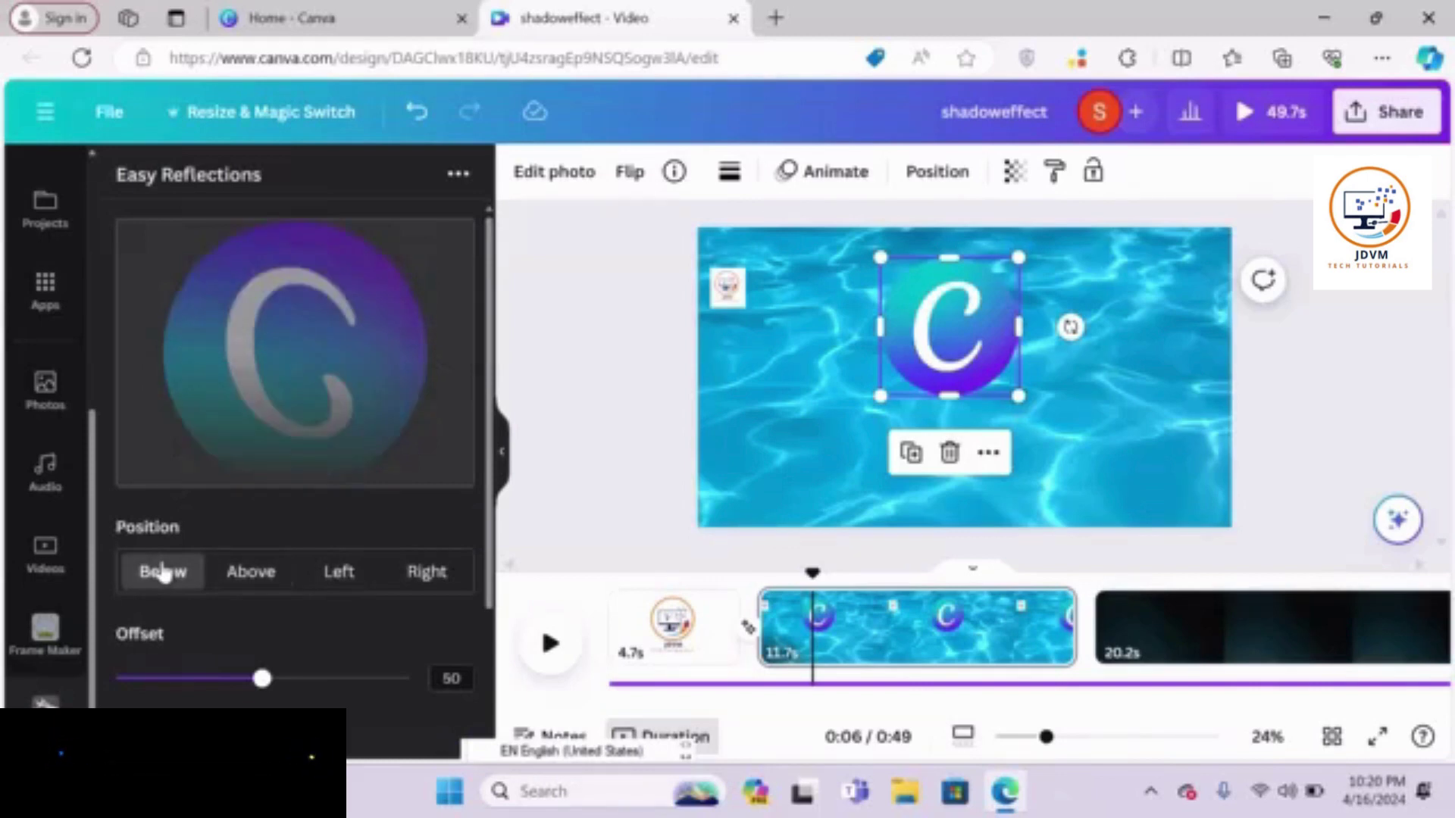
click(250, 572)
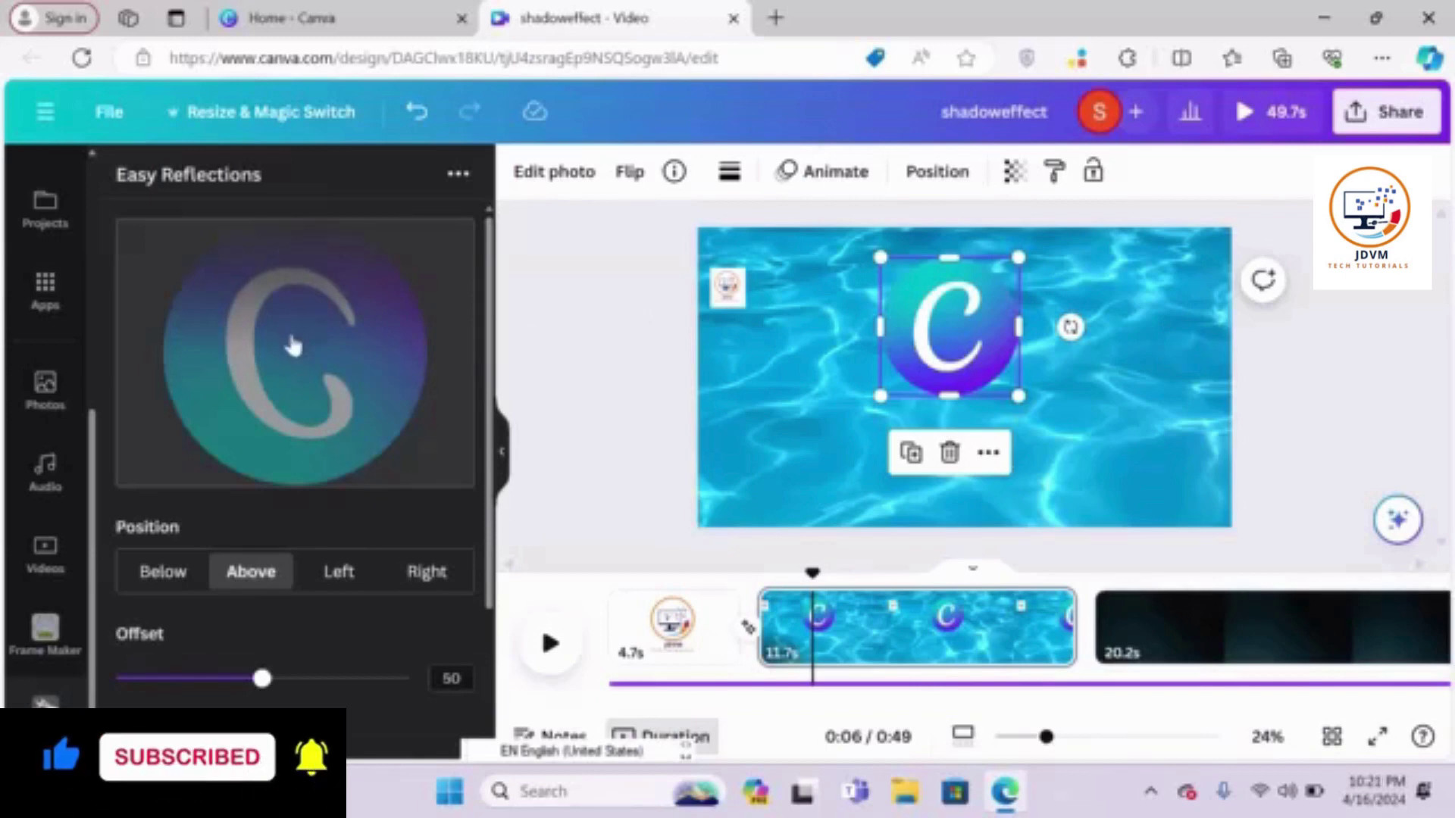
click(163, 572)
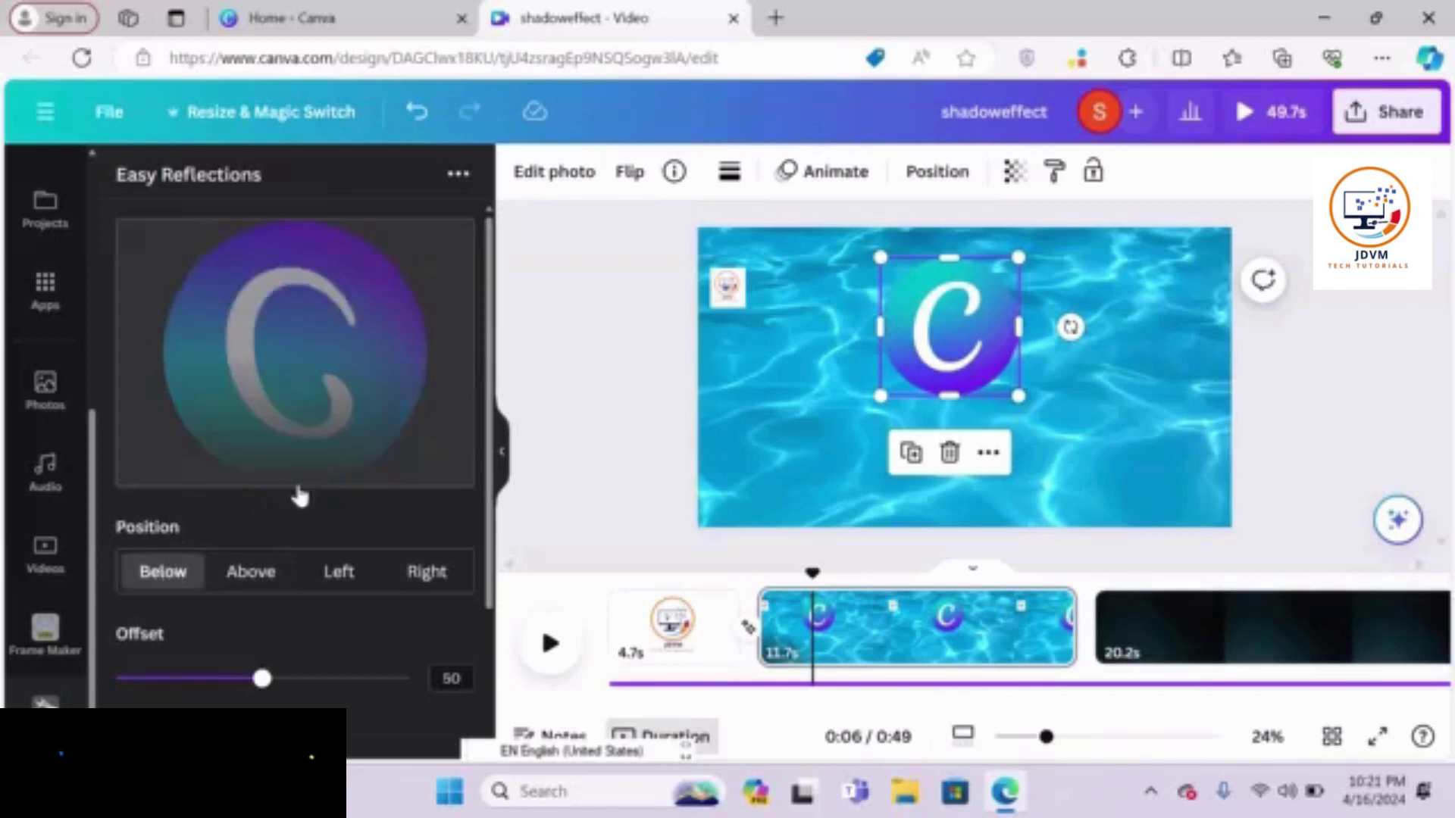
click(342, 589)
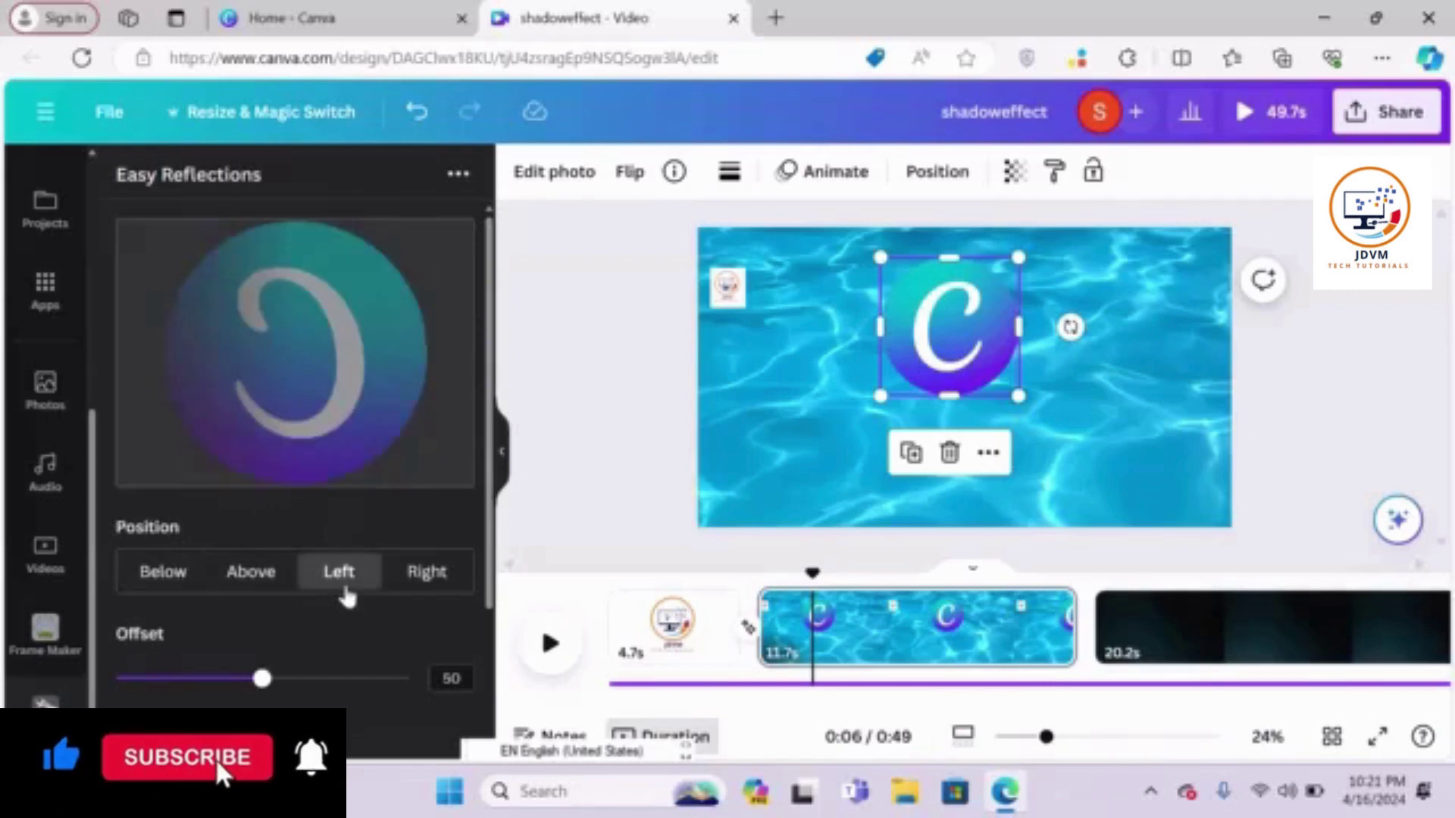
click(430, 582)
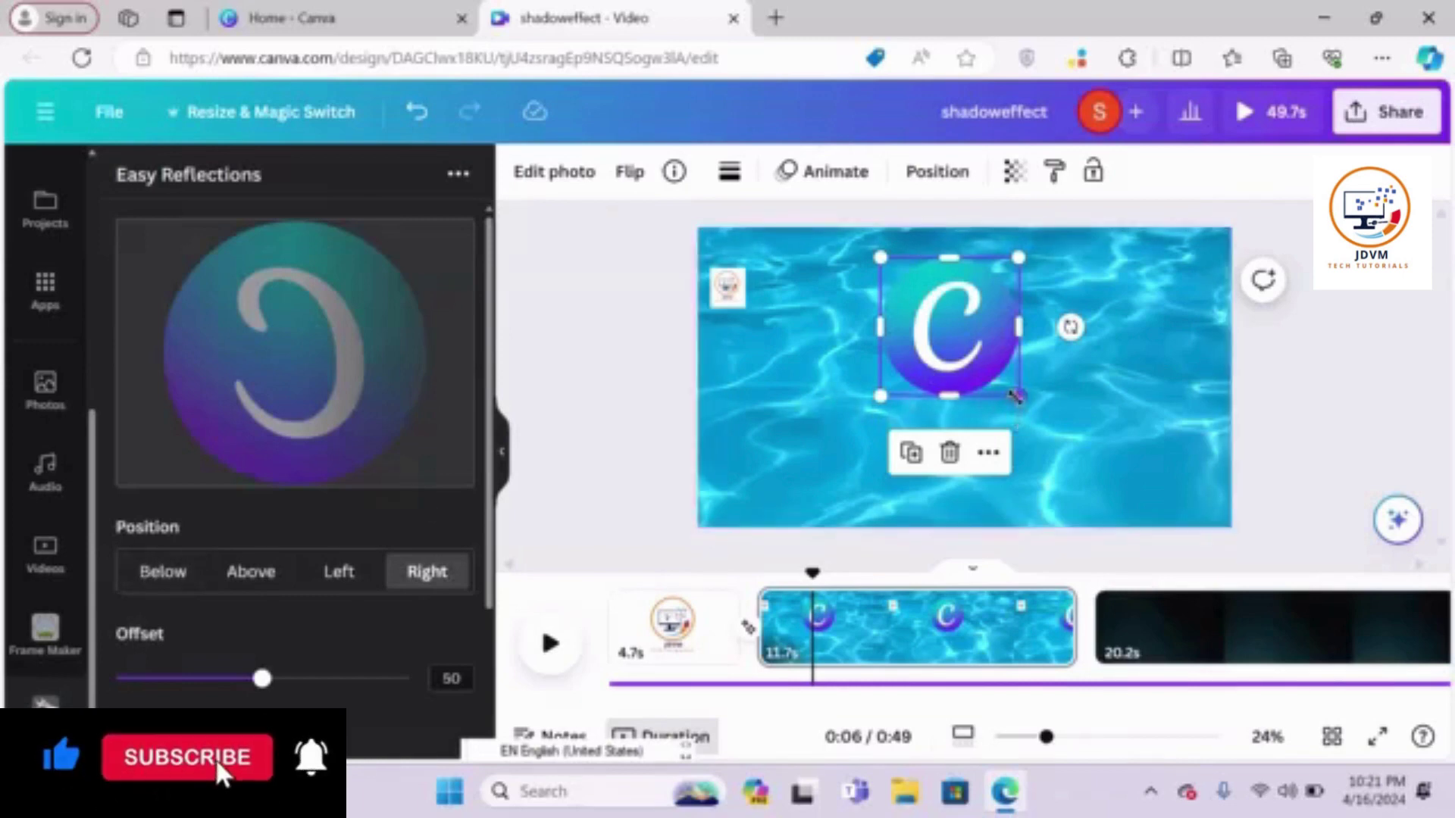
Shrink the C logo slightly and add its reflection to the design with the Below position.
drag(1018, 396, 991, 373)
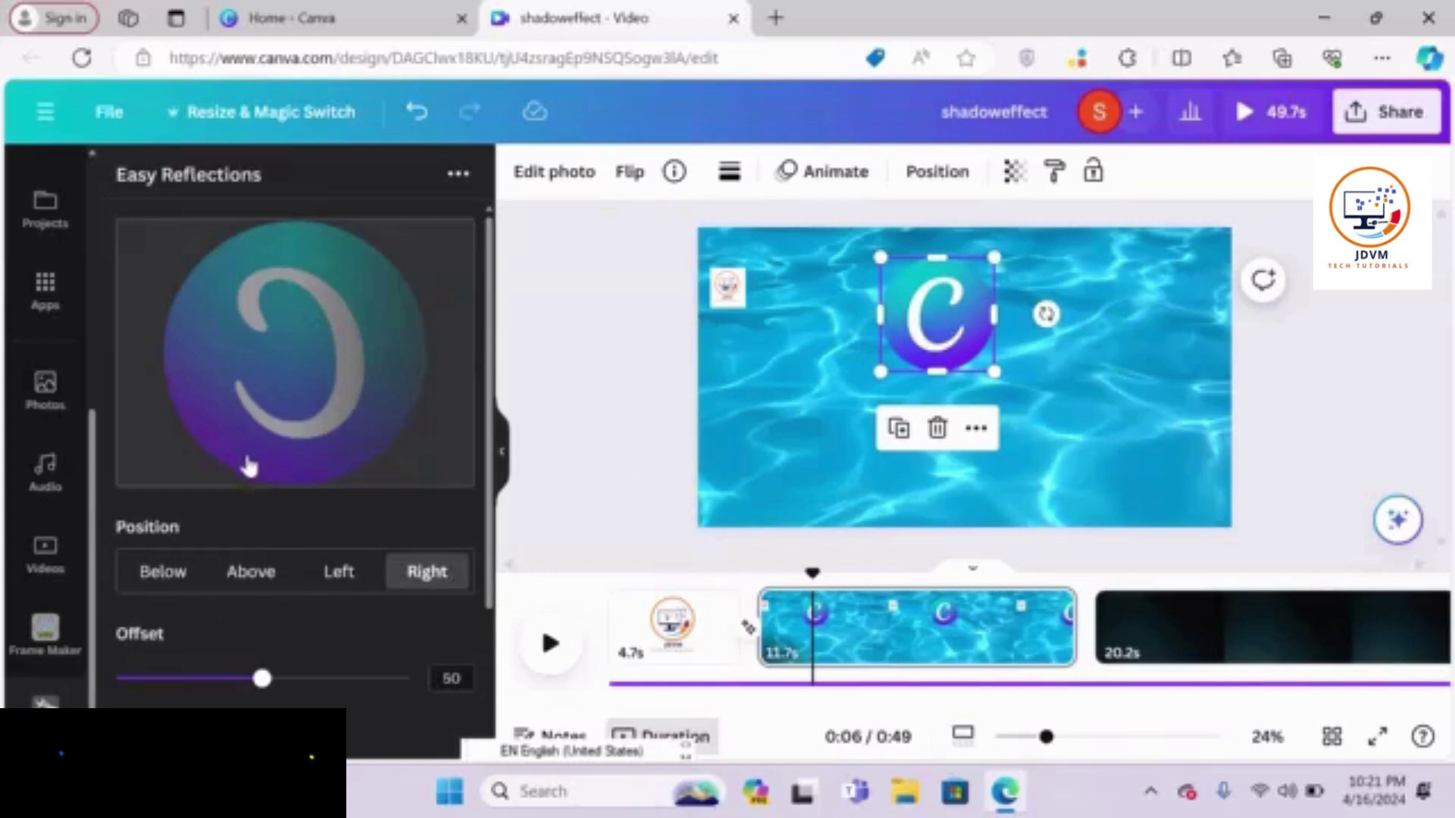
click(162, 589)
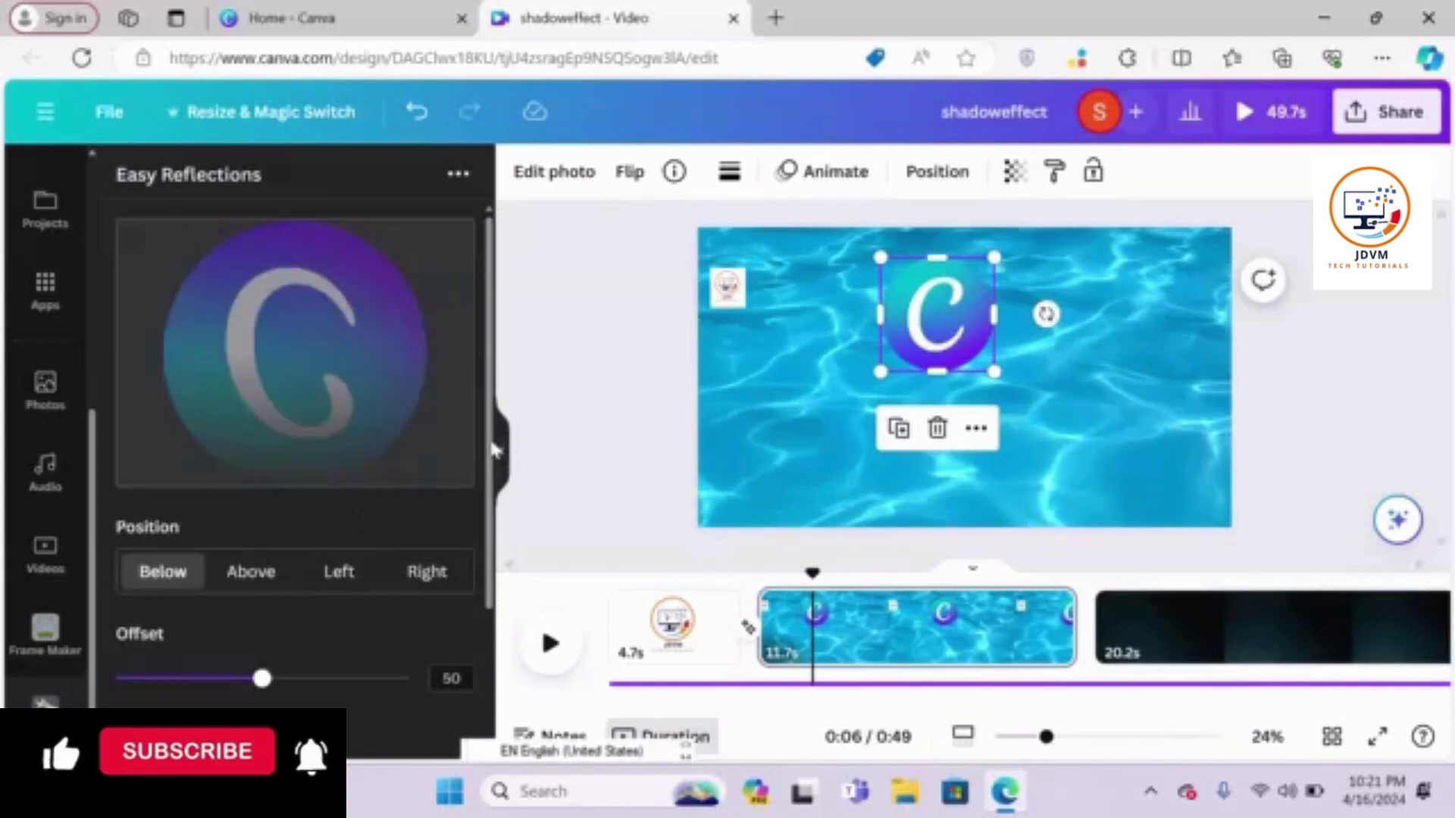
scroll(334, 553, down, 1)
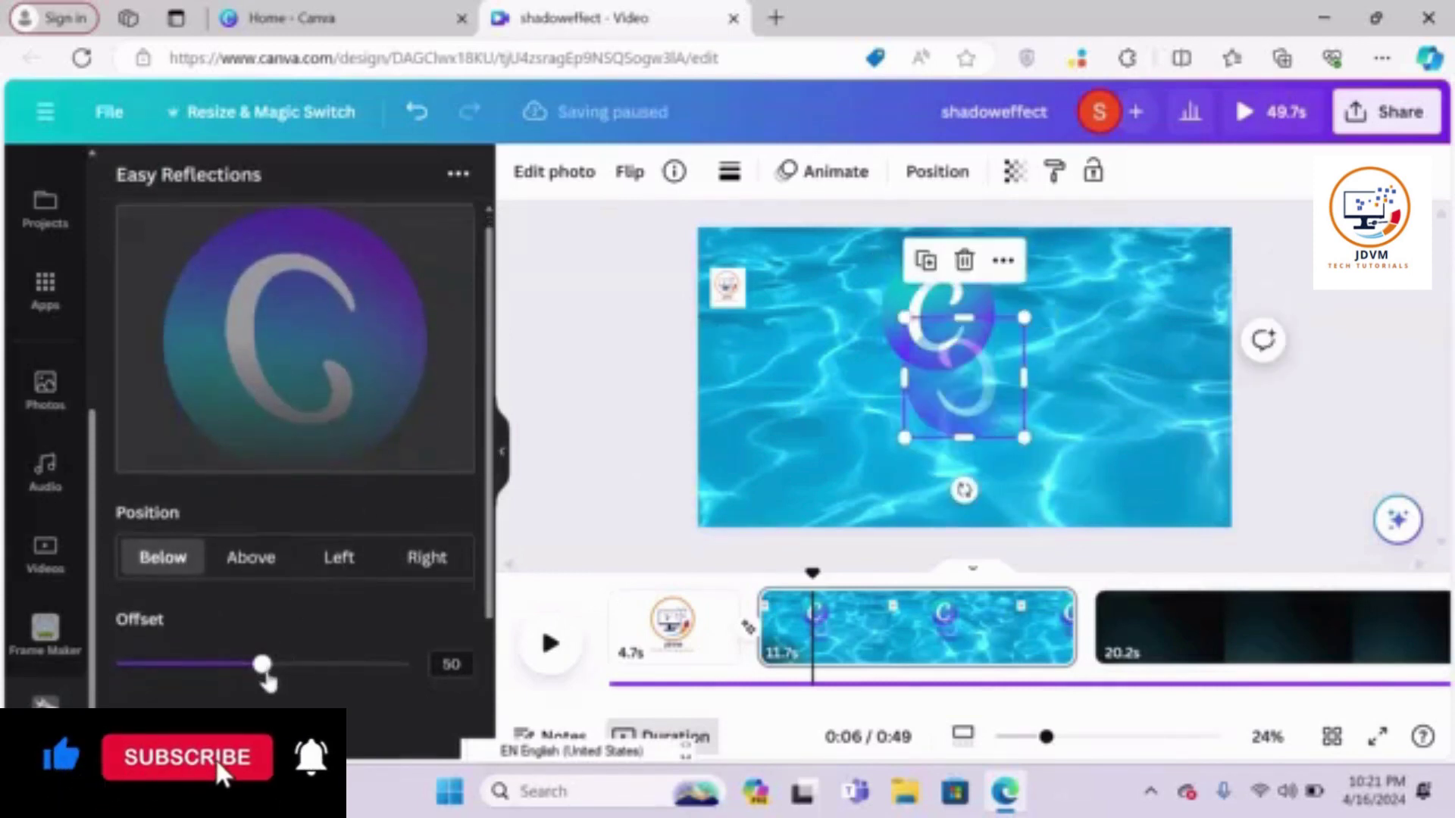
Set the reflection offset to 18 and delete the reflection already placed over the logo.
drag(262, 665, 174, 653)
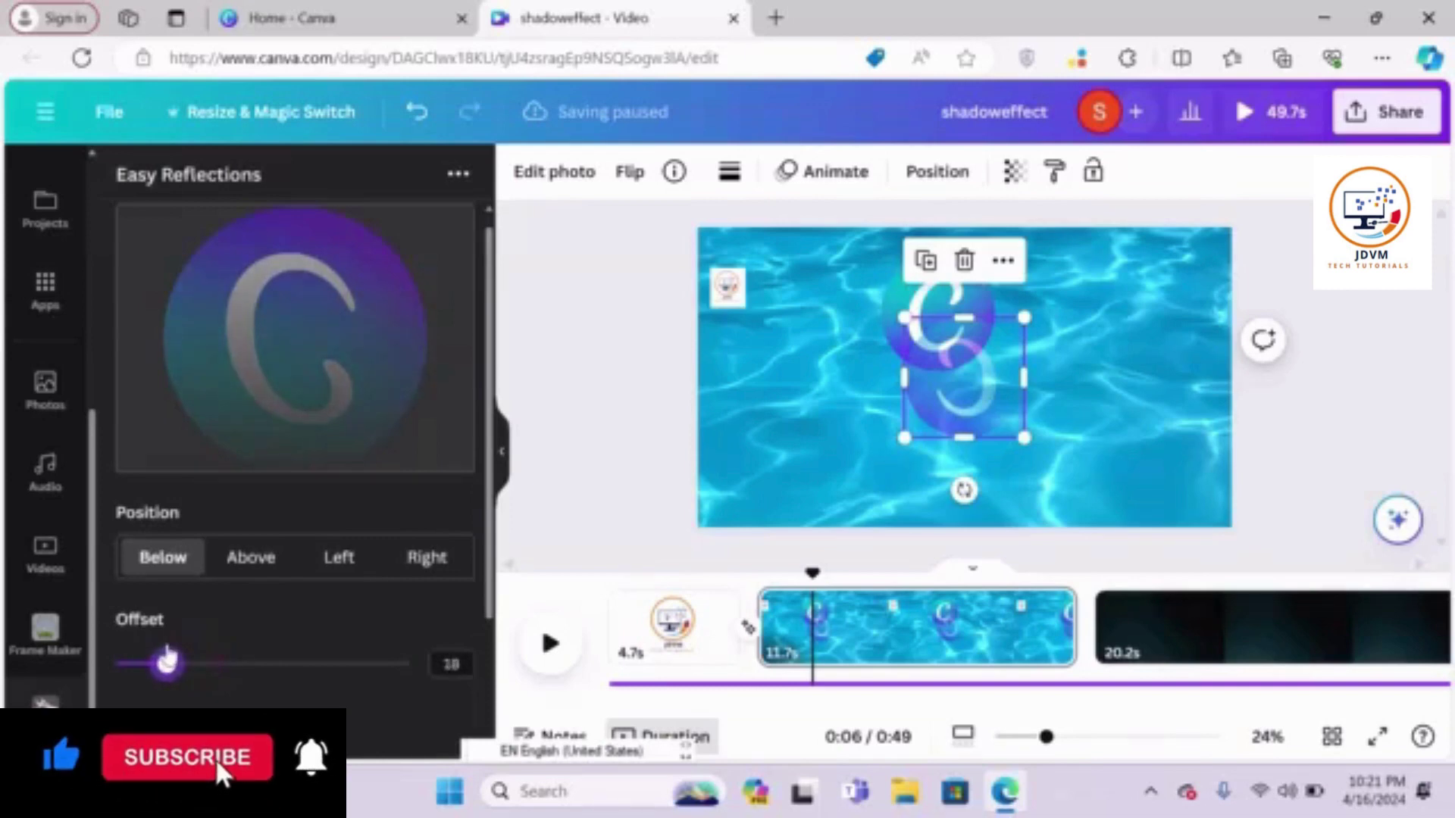
click(1141, 437)
click(963, 382)
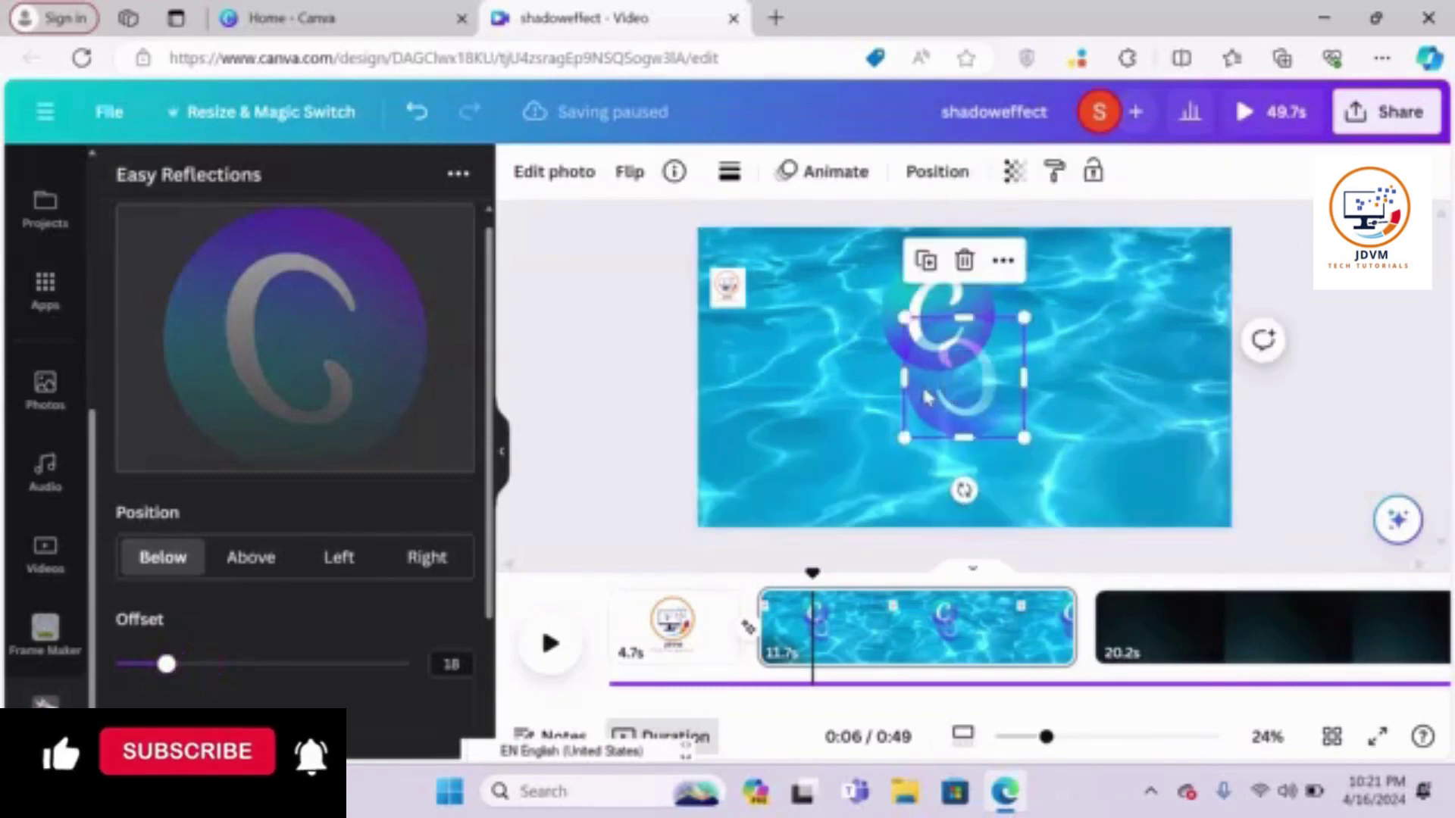
key(Delete)
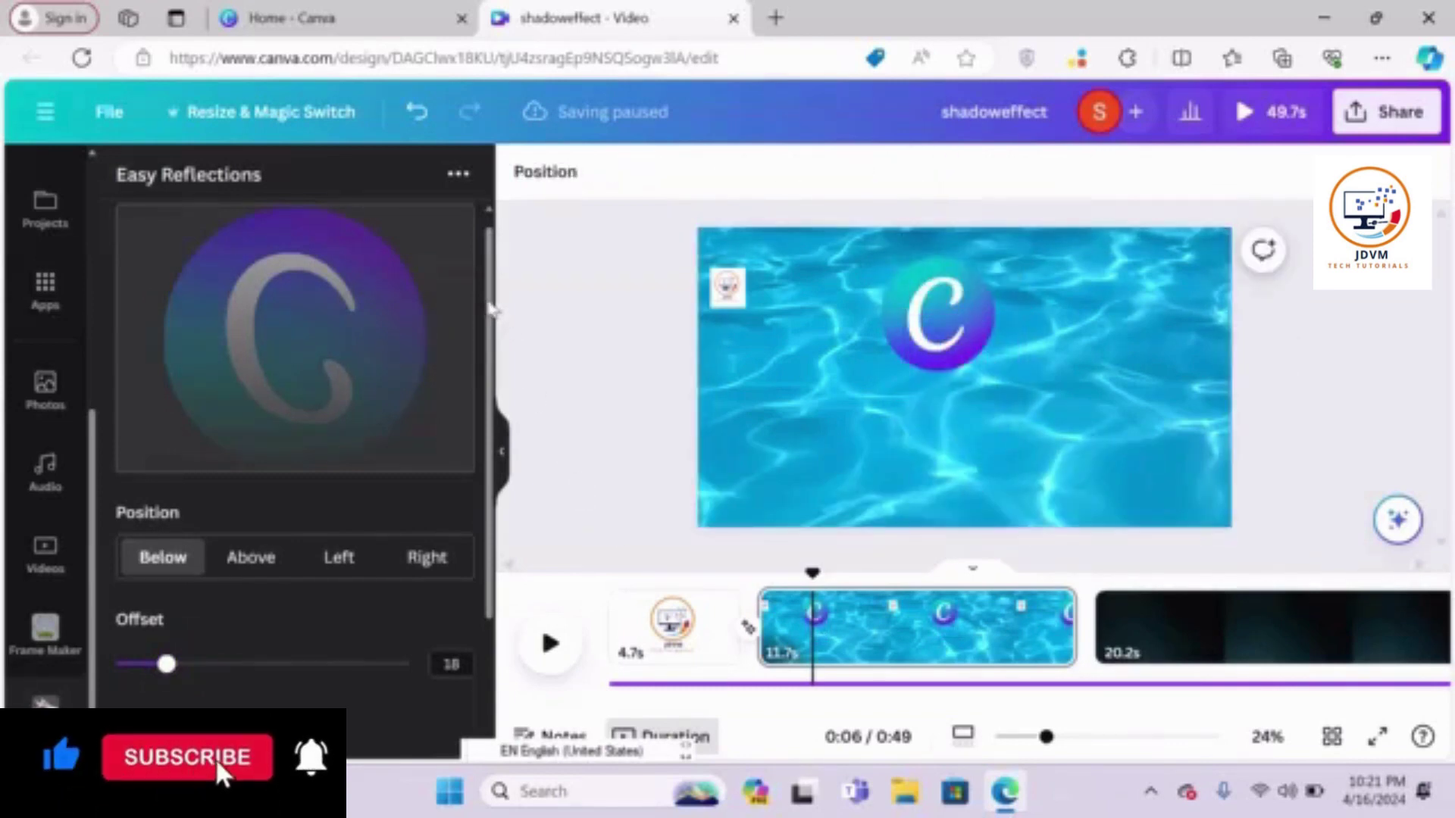
Set the reflection opacity to 42 and add the new reflection to the design.
scroll(490, 345, down, 1)
scroll(491, 345, down, 2)
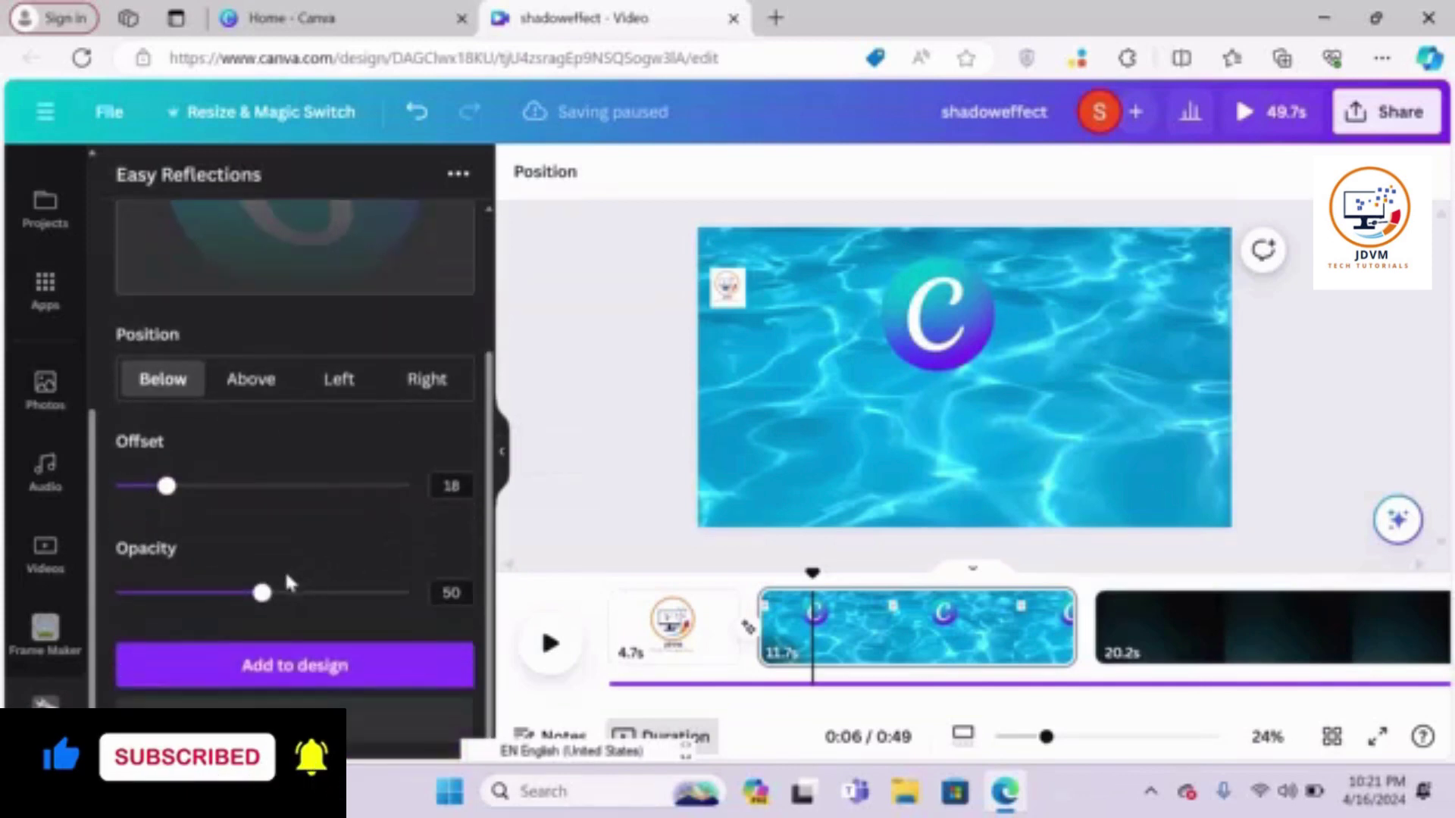
drag(262, 596, 231, 592)
drag(493, 384, 500, 424)
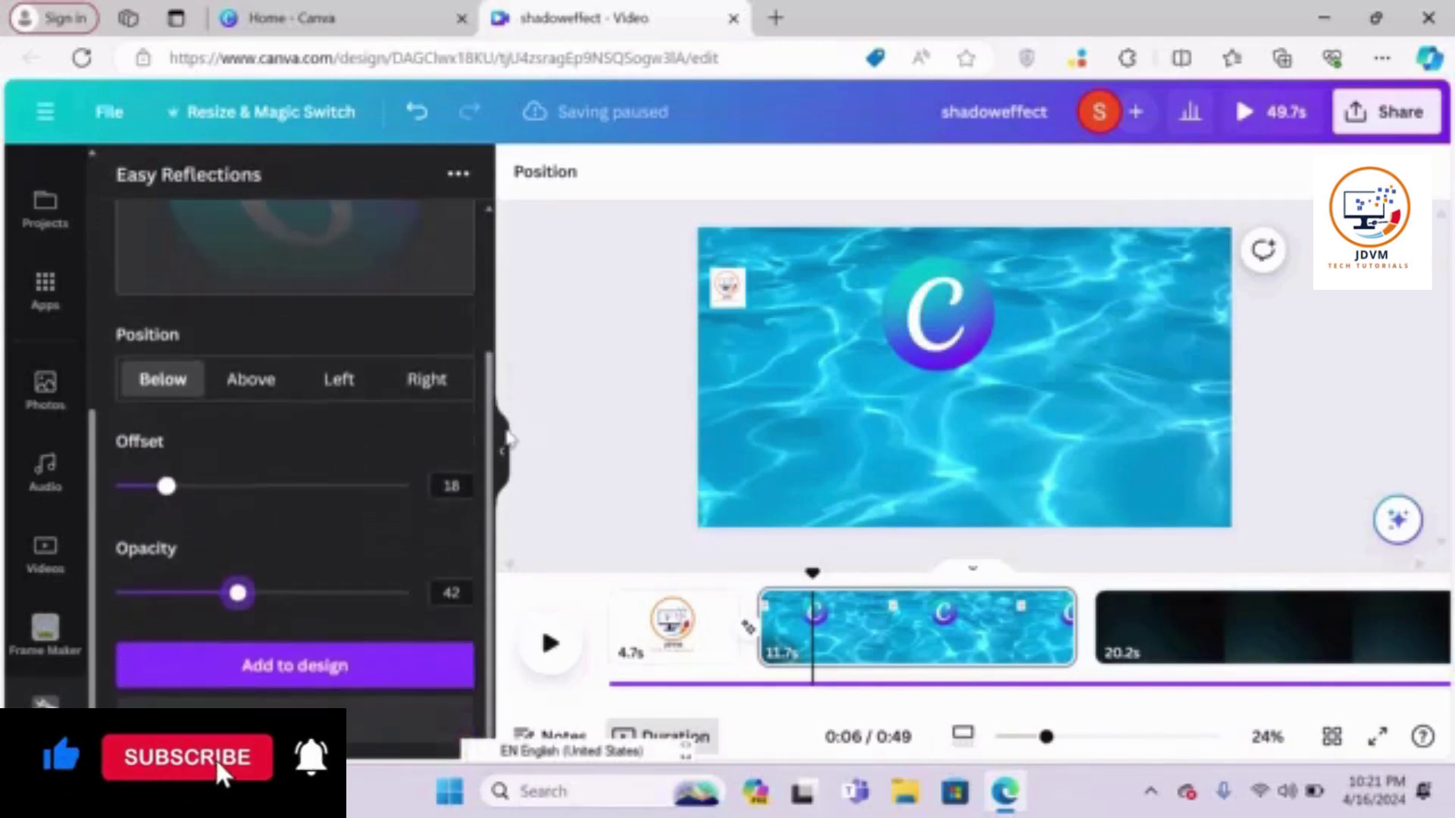
click(313, 670)
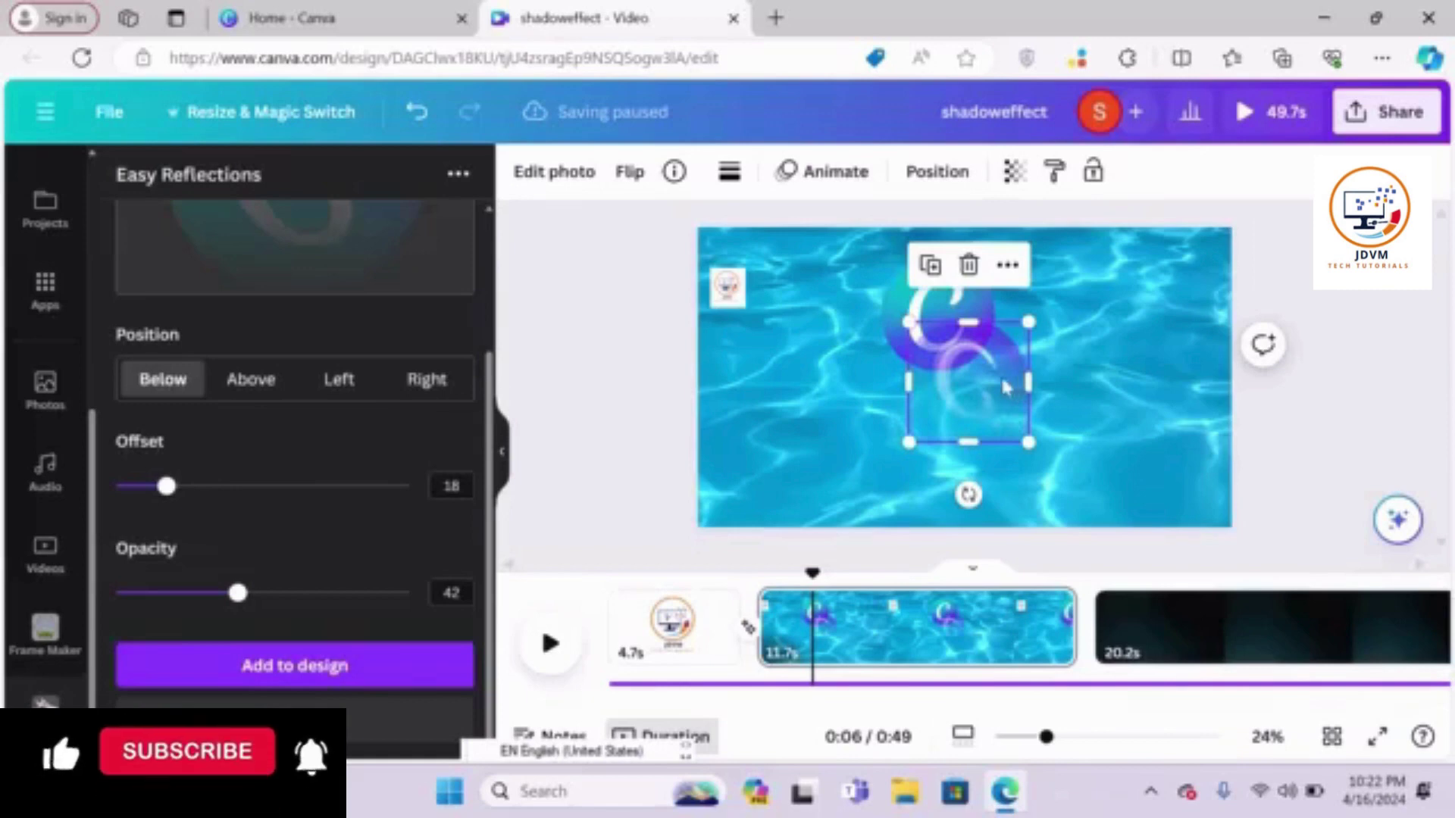
Move the reflection directly beneath the C logo so it meets the logo's lower edge, and preview the water page.
drag(994, 379, 983, 435)
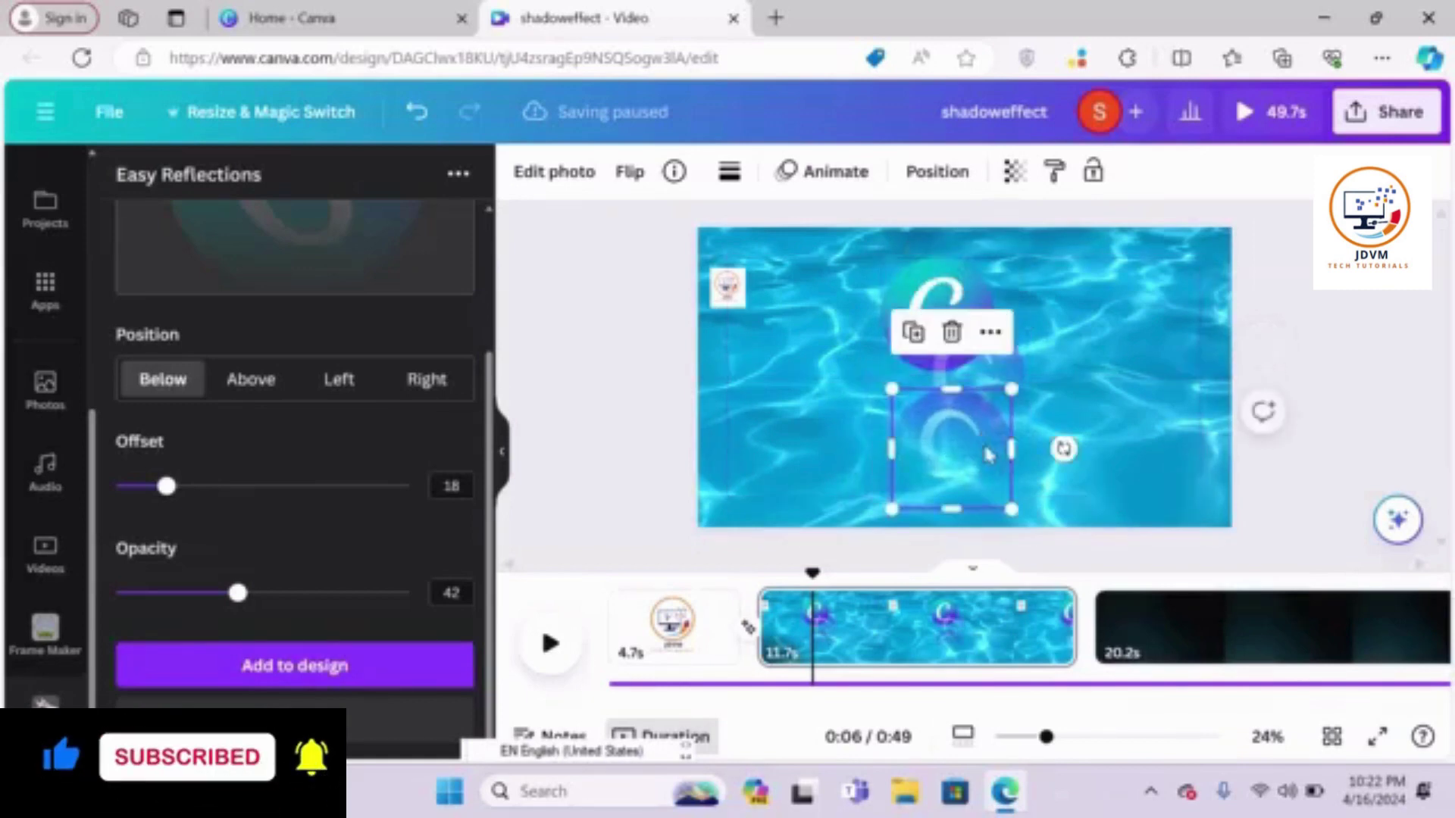
key(Escape)
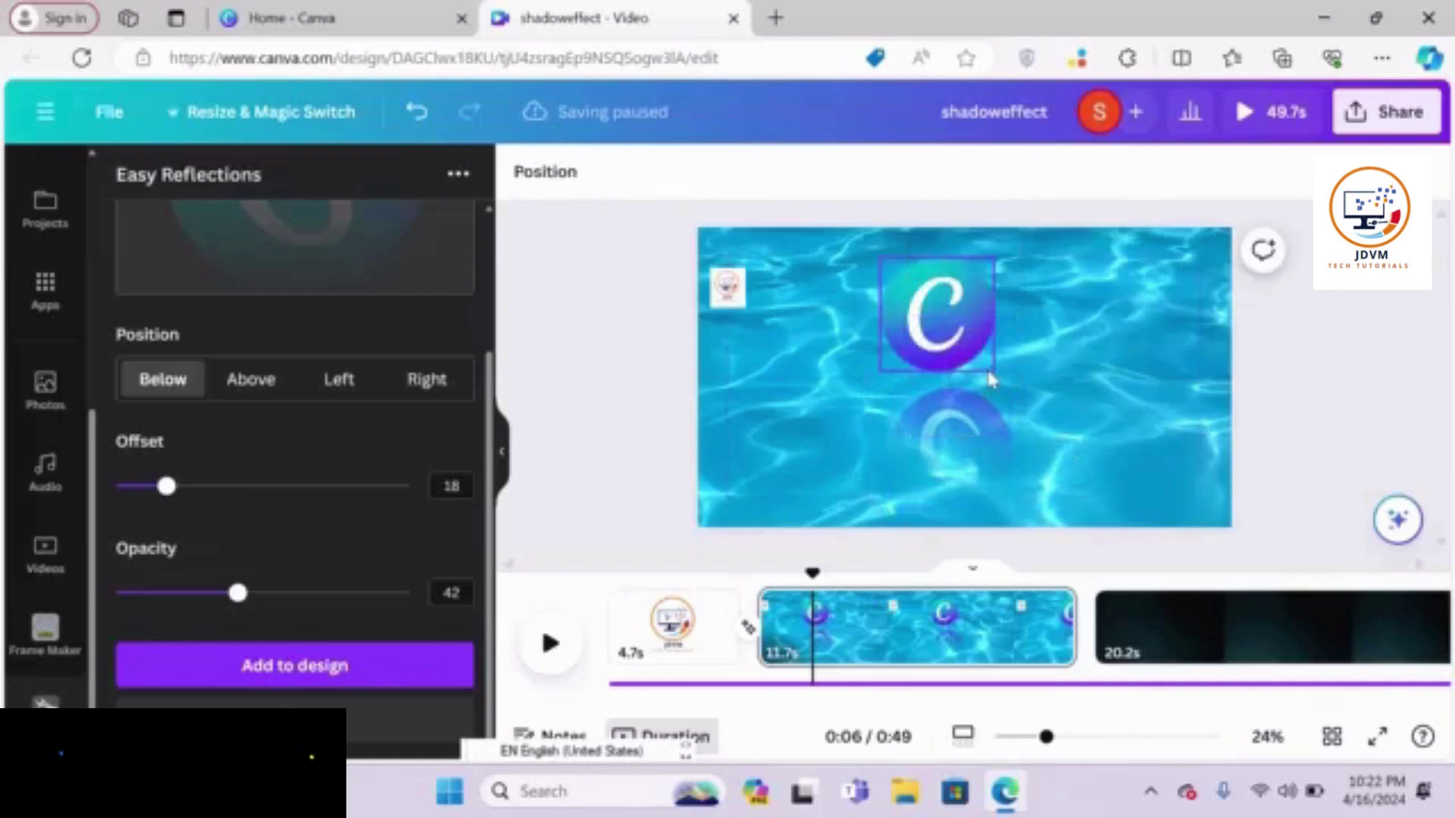
click(955, 427)
right_click(944, 388)
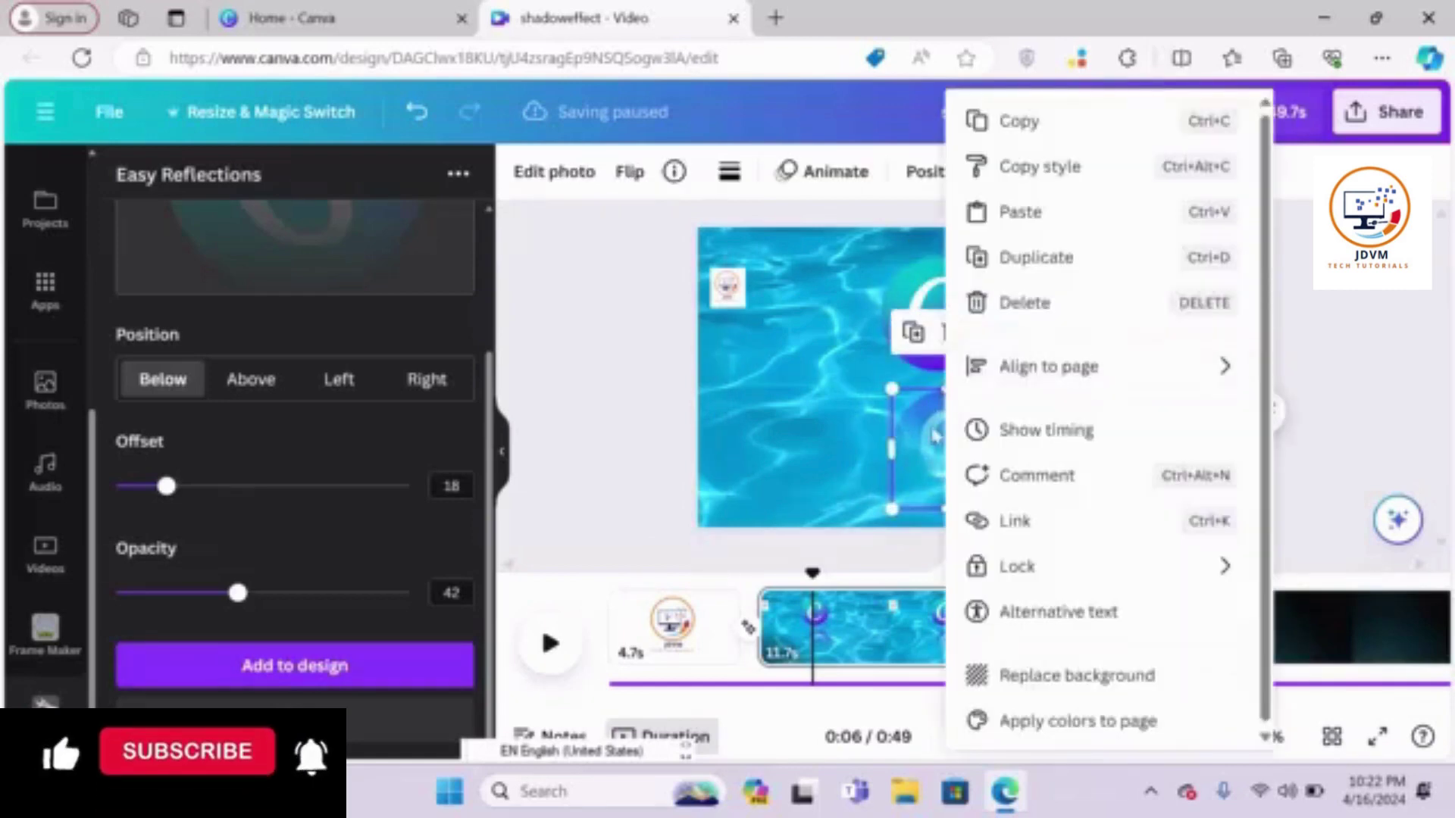
click(932, 447)
right_click(919, 396)
click(944, 429)
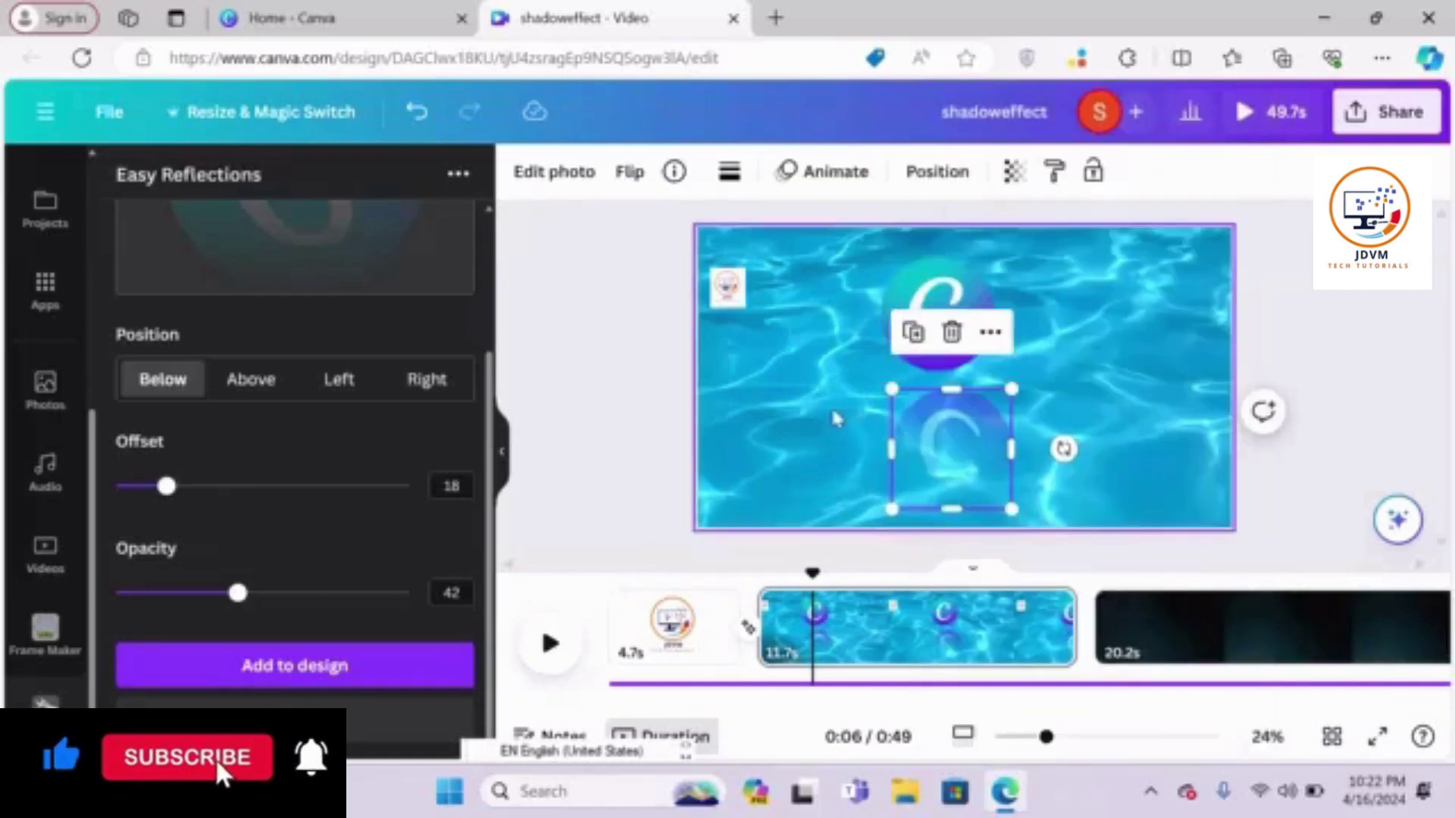
drag(944, 429, 934, 416)
click(838, 608)
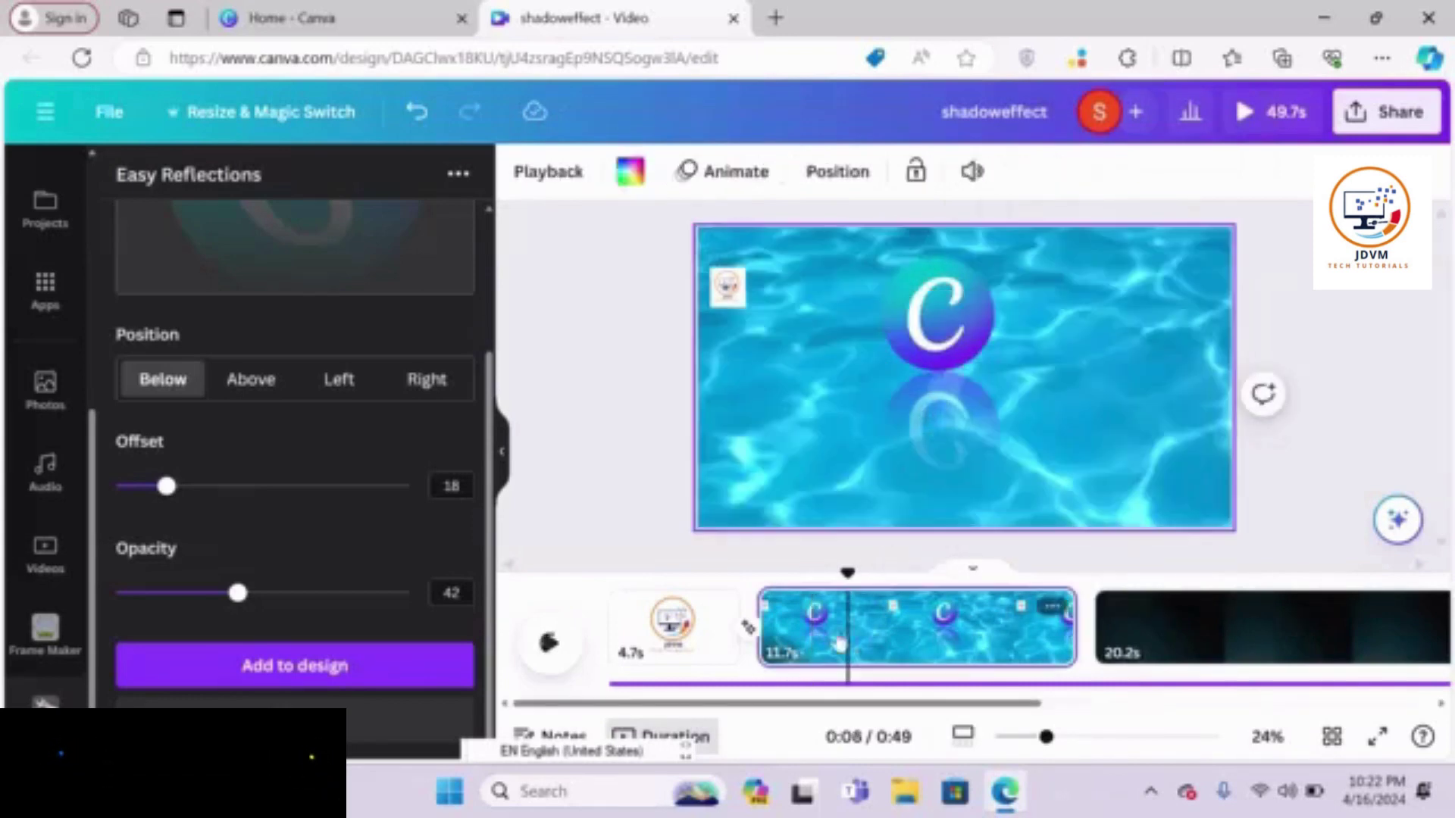
Replay the water page from its start to check the reflection beneath the C logo.
drag(846, 571, 750, 570)
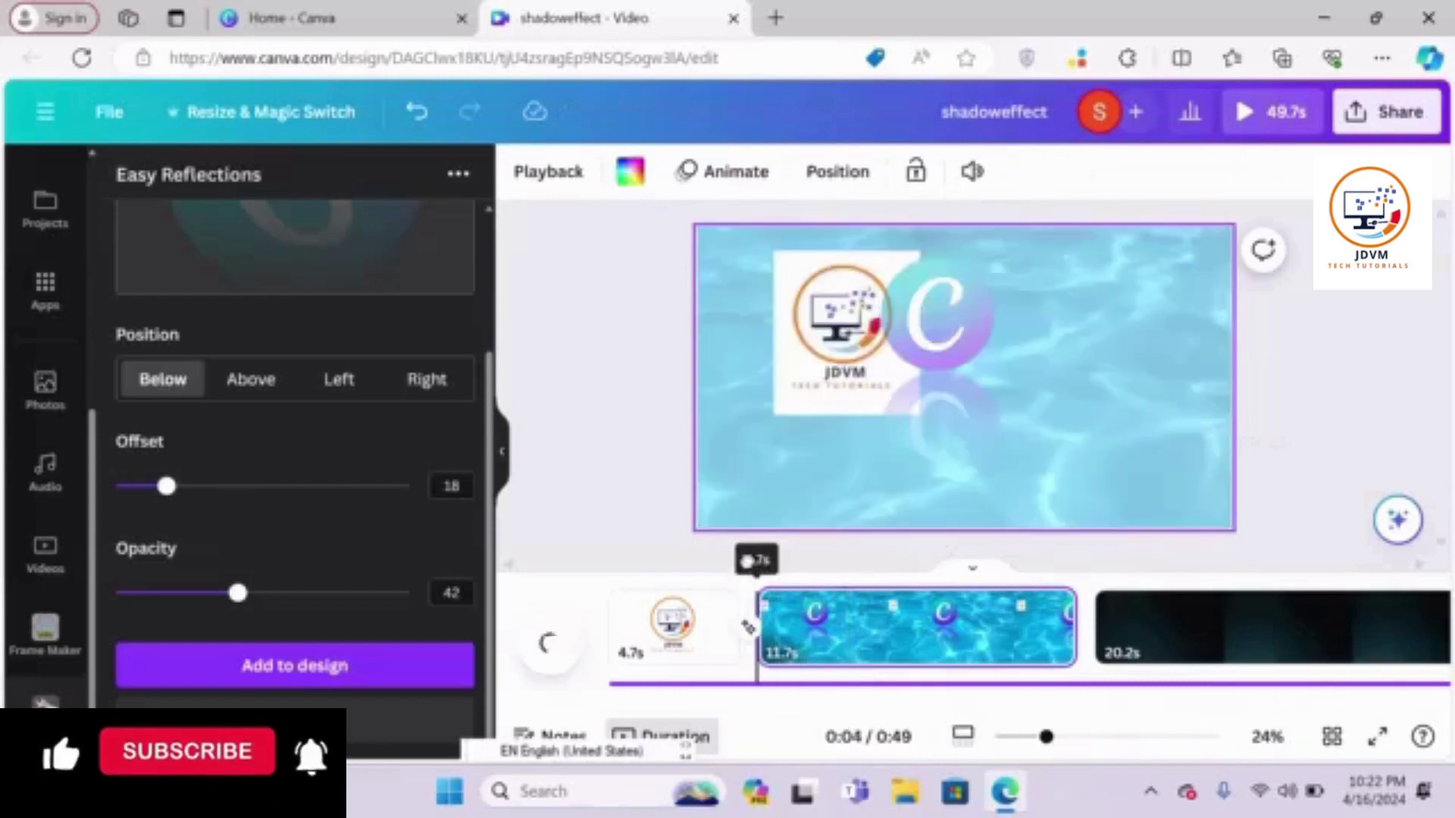
right_click(750, 570)
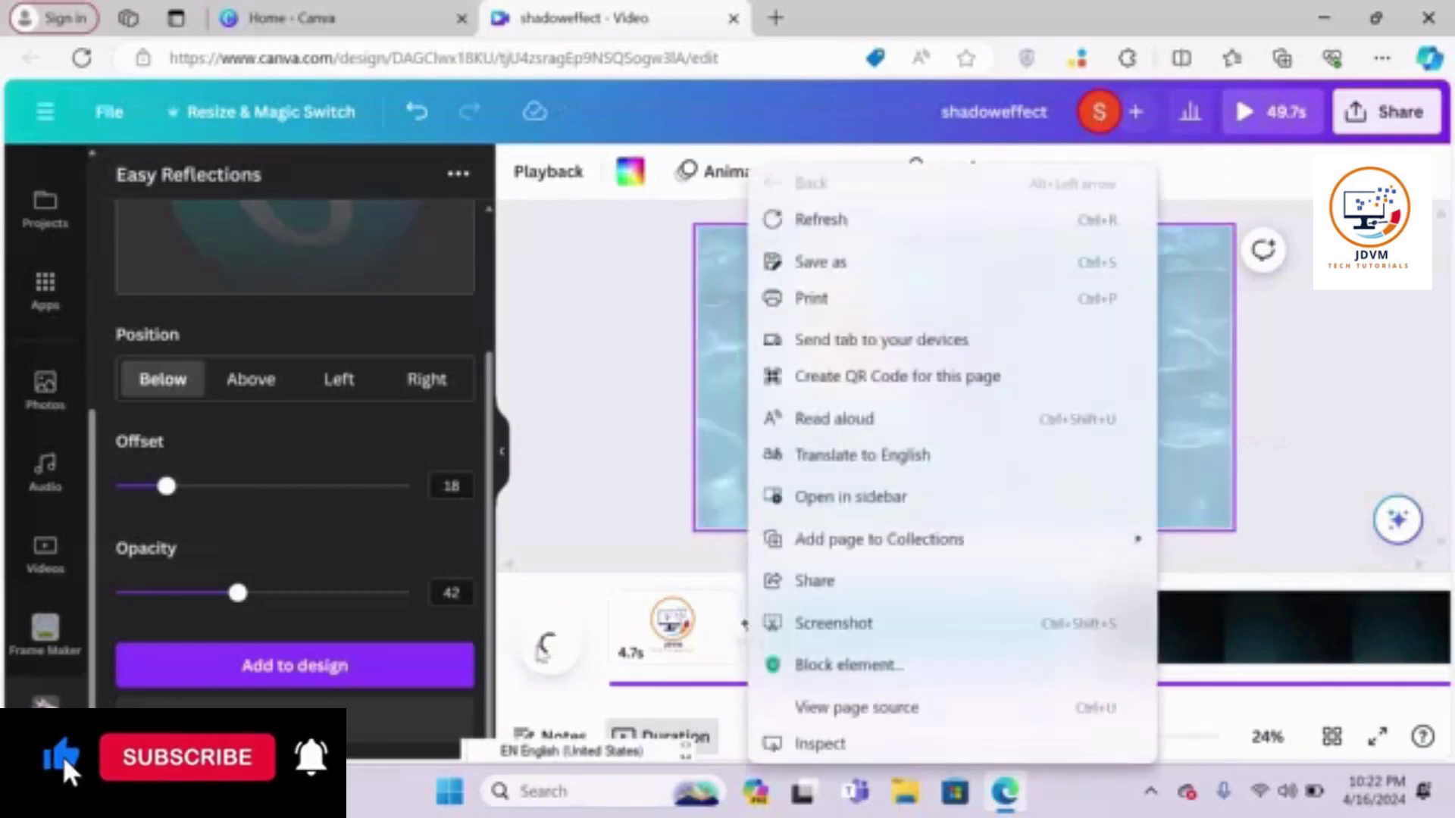
click(557, 566)
click(551, 642)
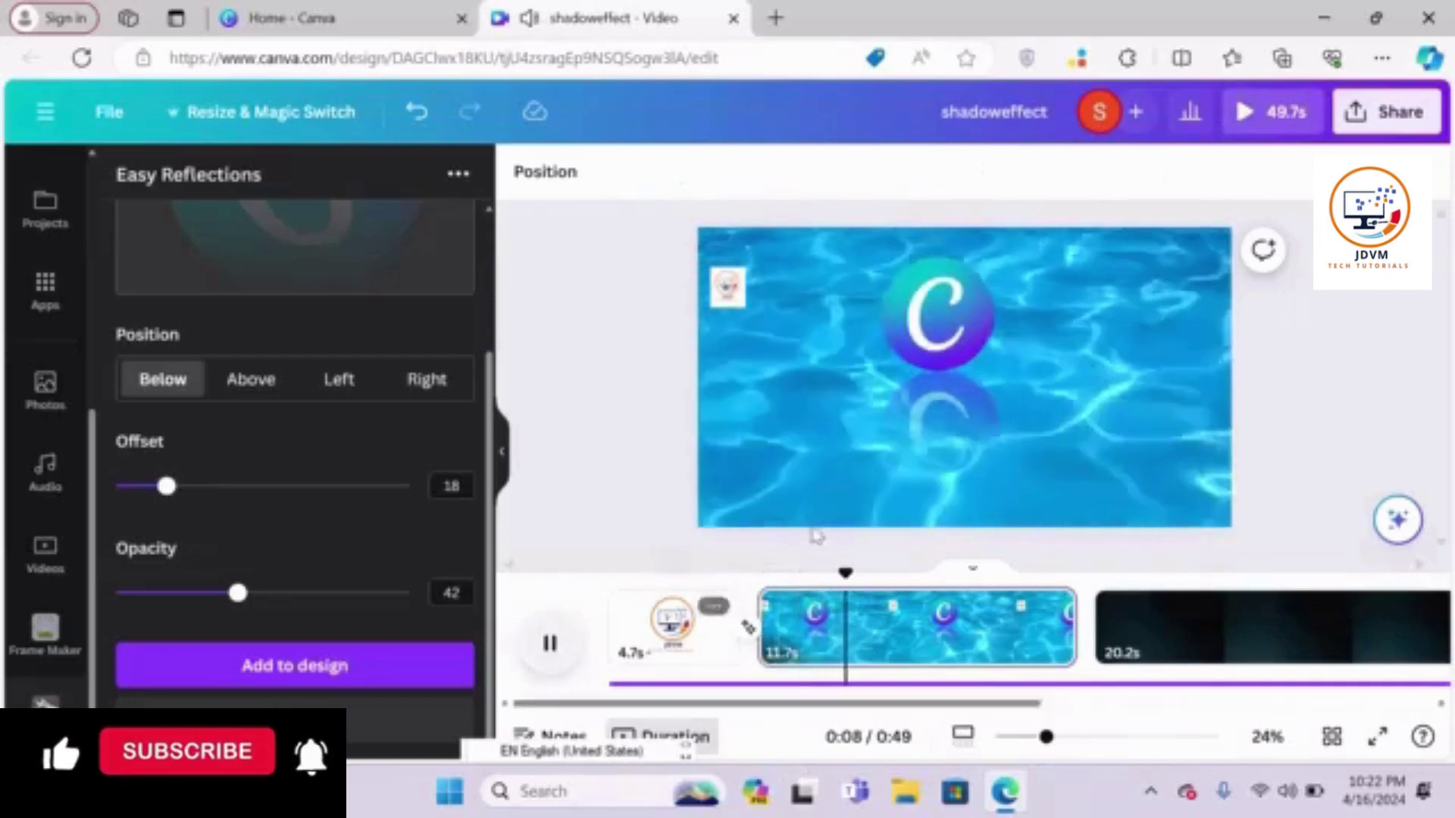
click(974, 434)
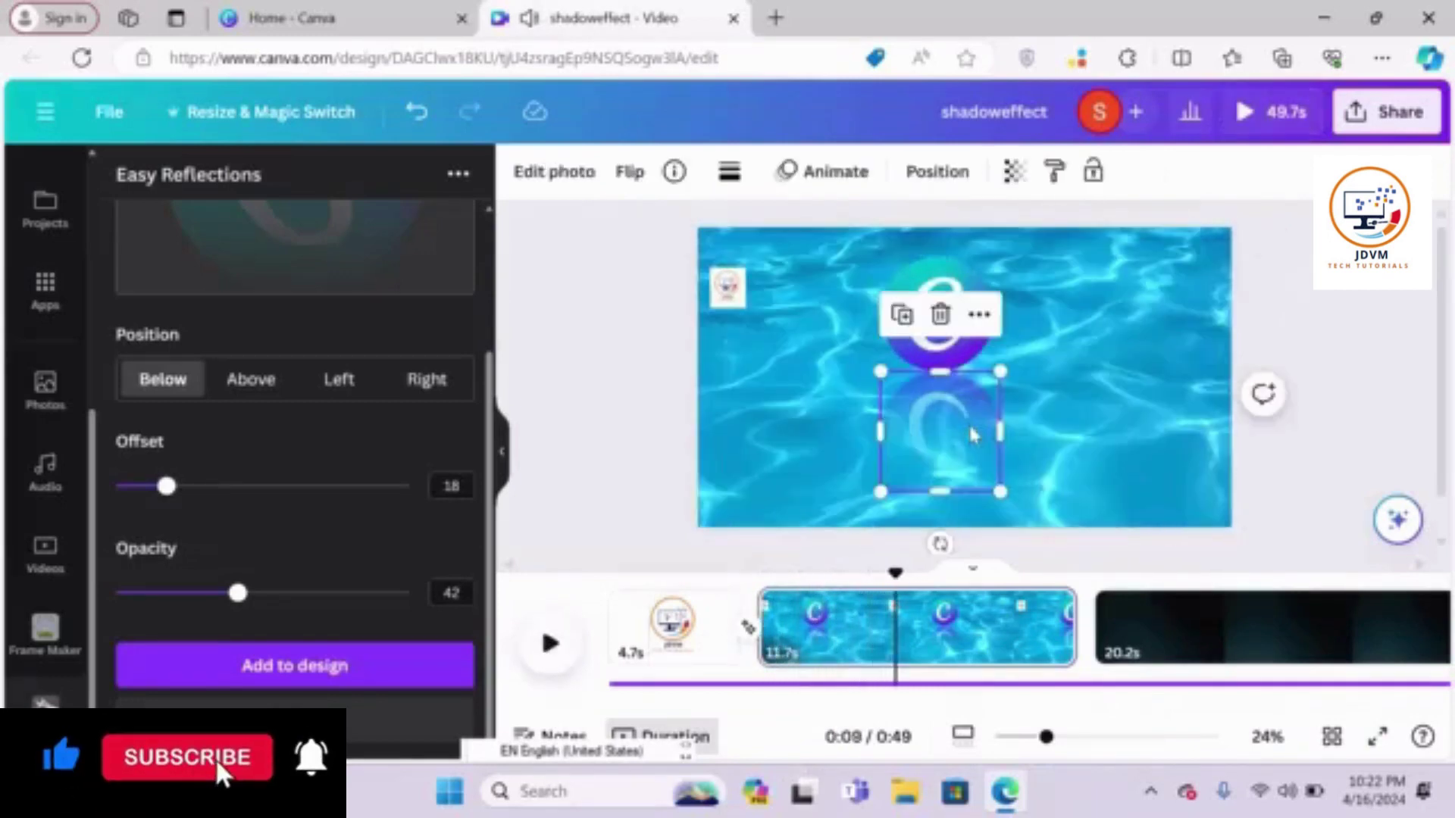
Add an Above reflection of the C logo with offset 50 and opacity 50, and set it aside on open water to the logo's right.
click(285, 388)
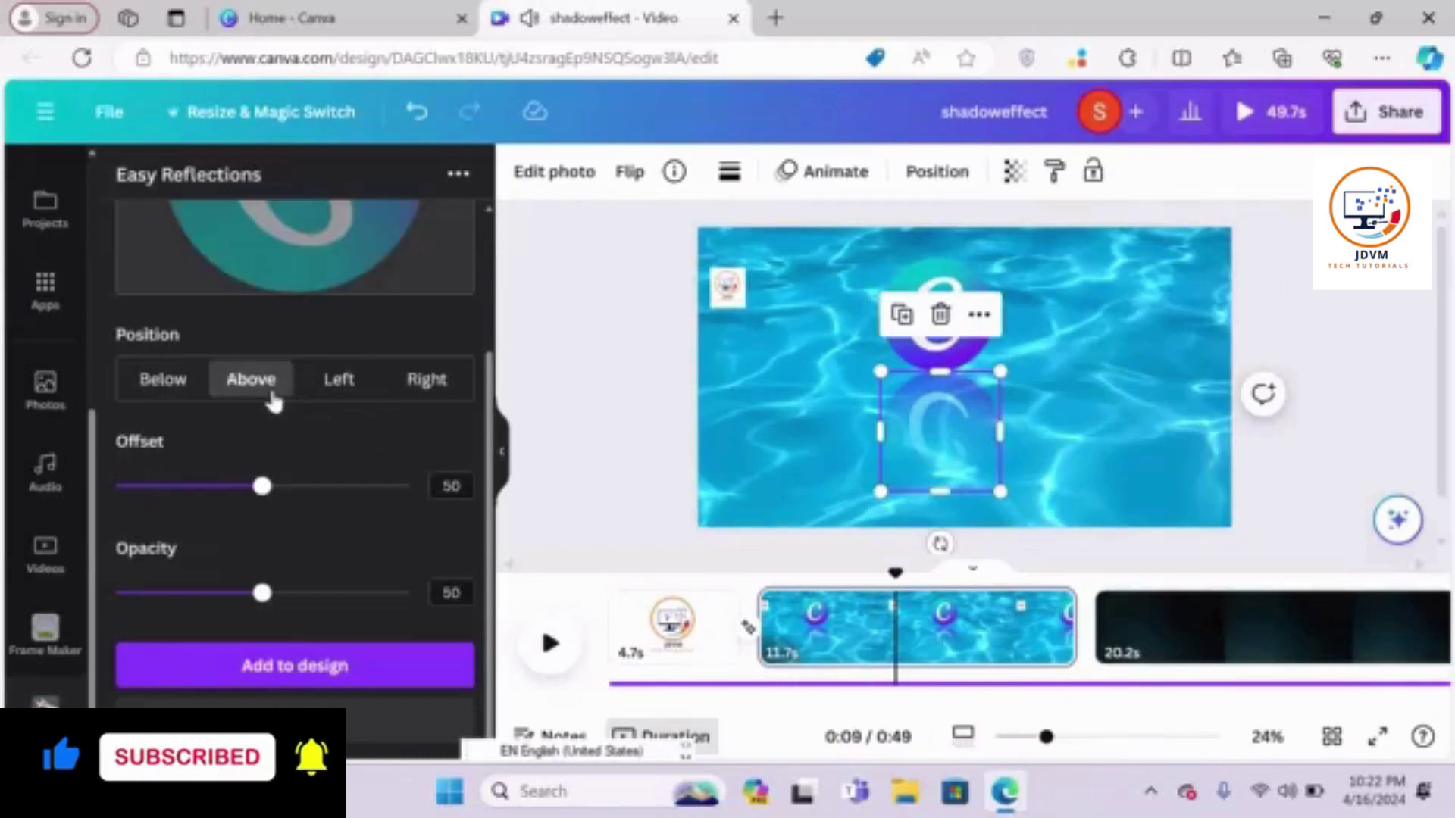
click(282, 667)
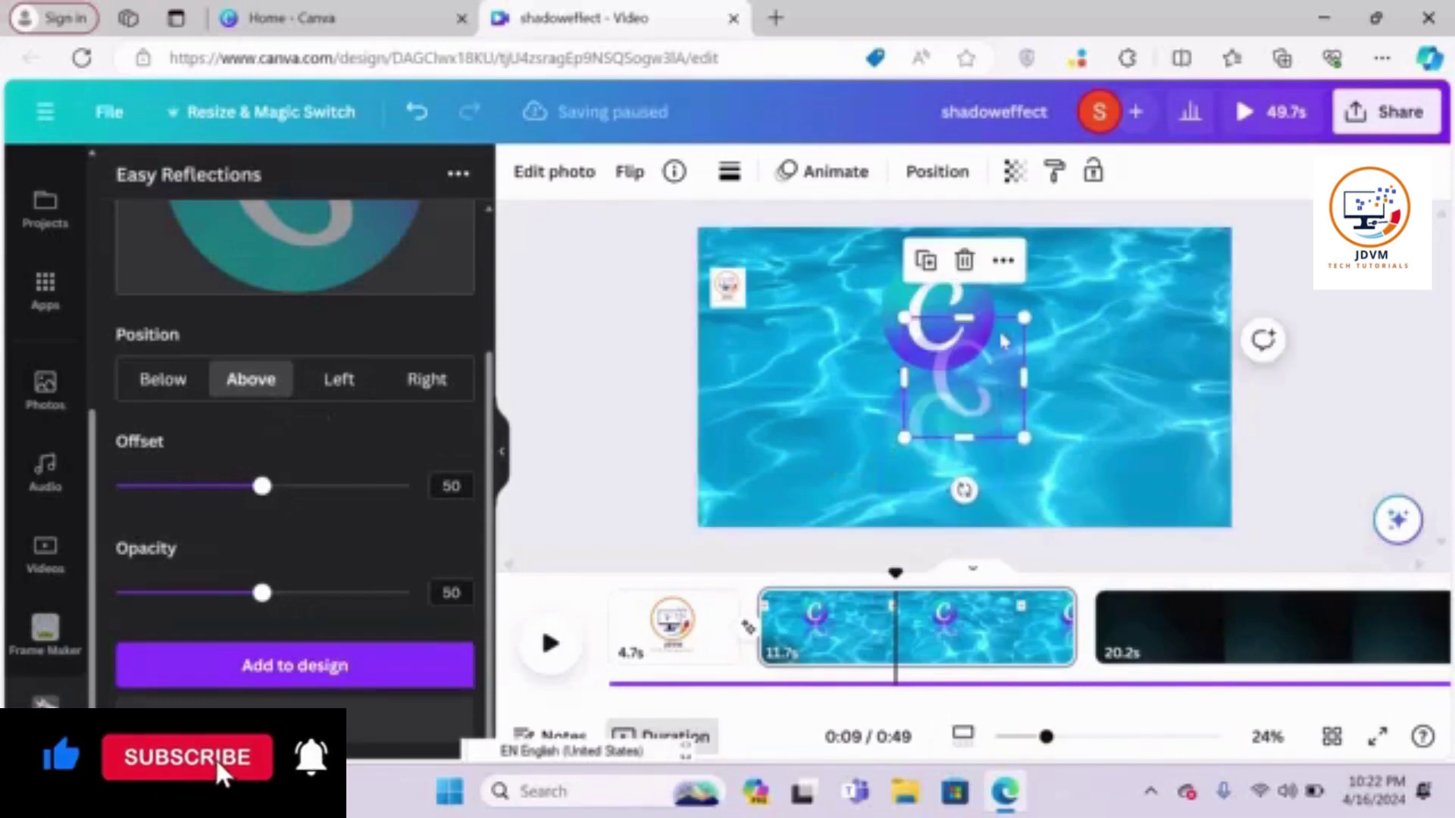
right_click(1071, 322)
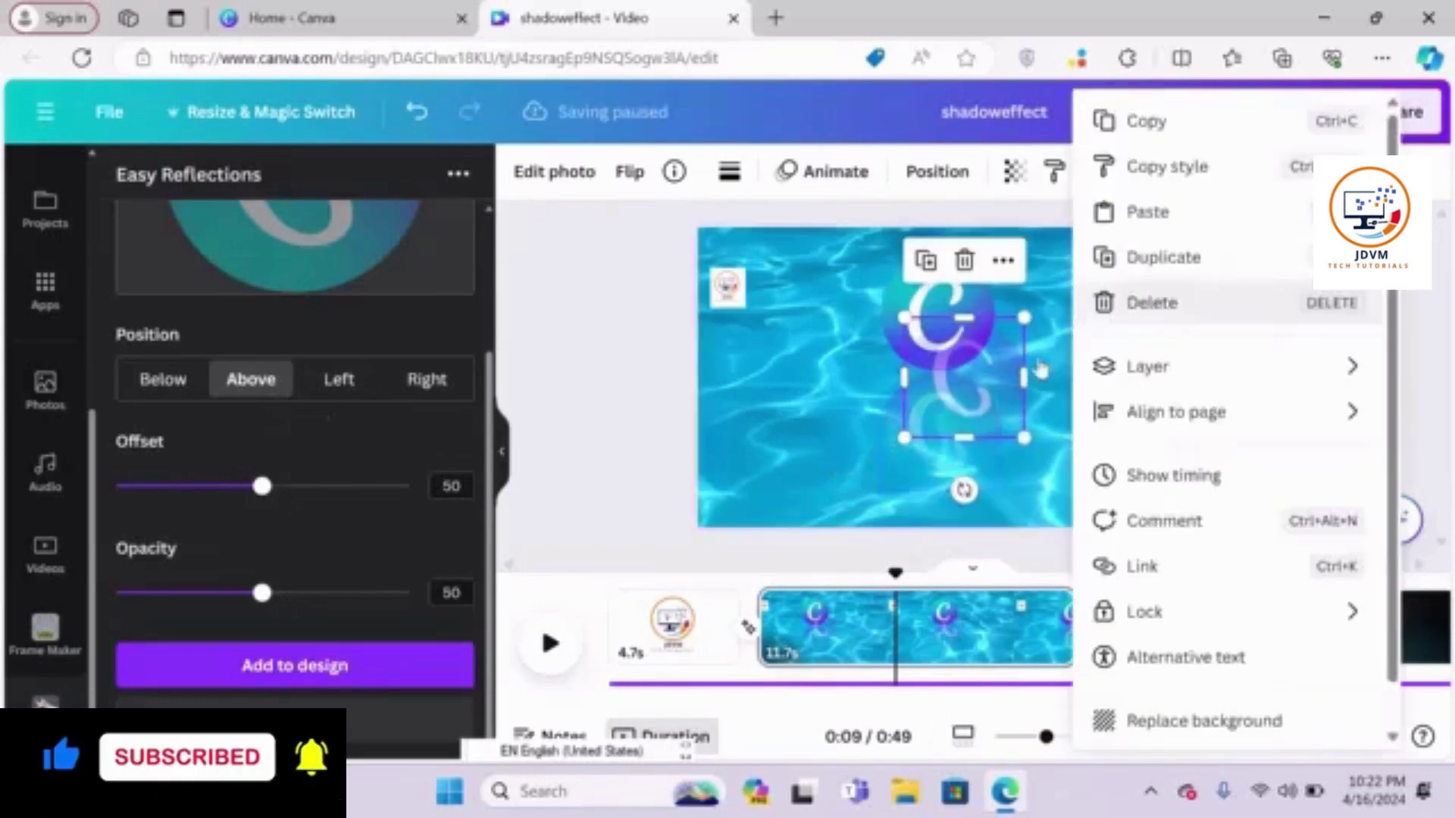
click(884, 387)
drag(975, 380, 1092, 432)
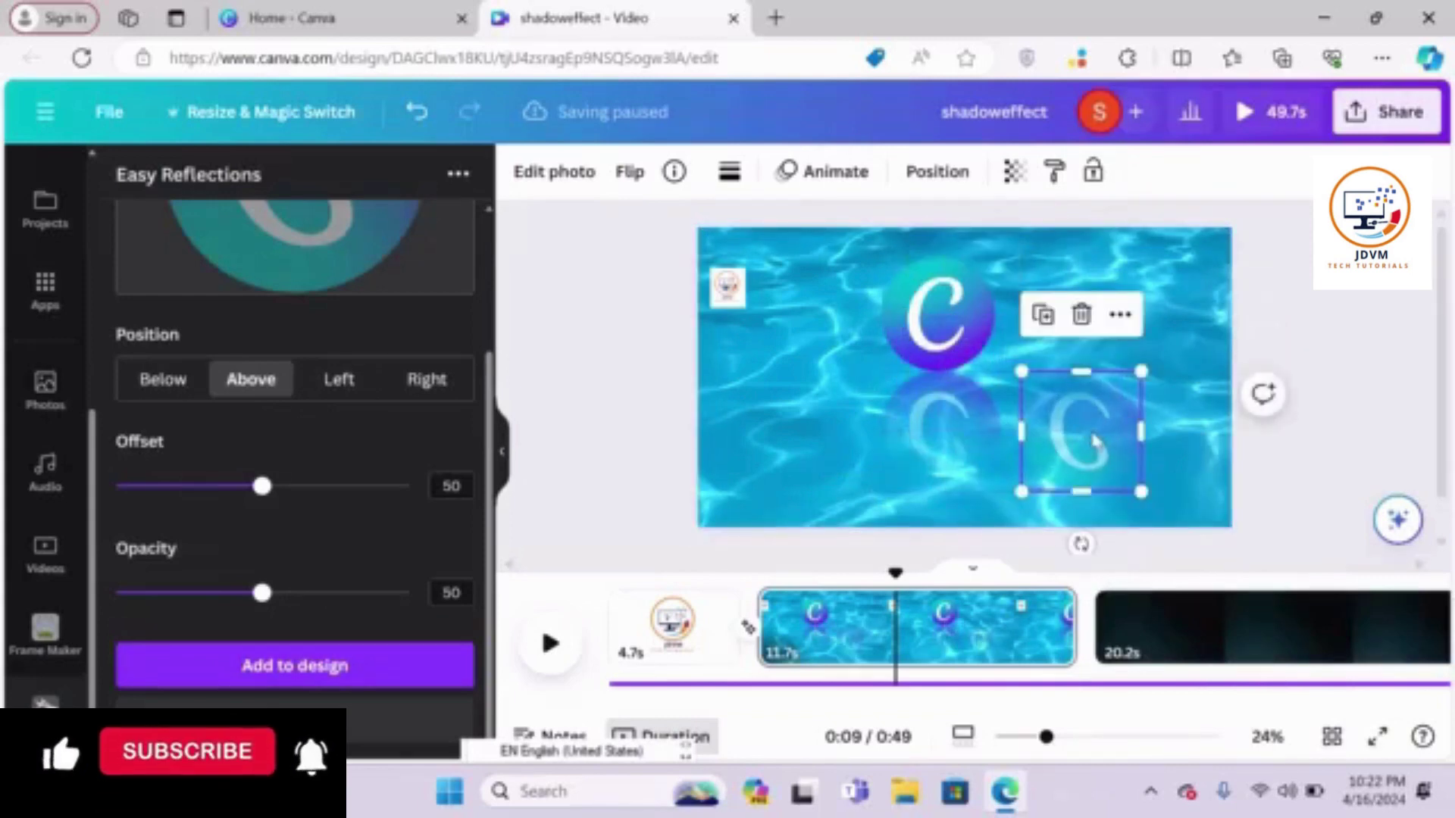
drag(1093, 445, 1122, 311)
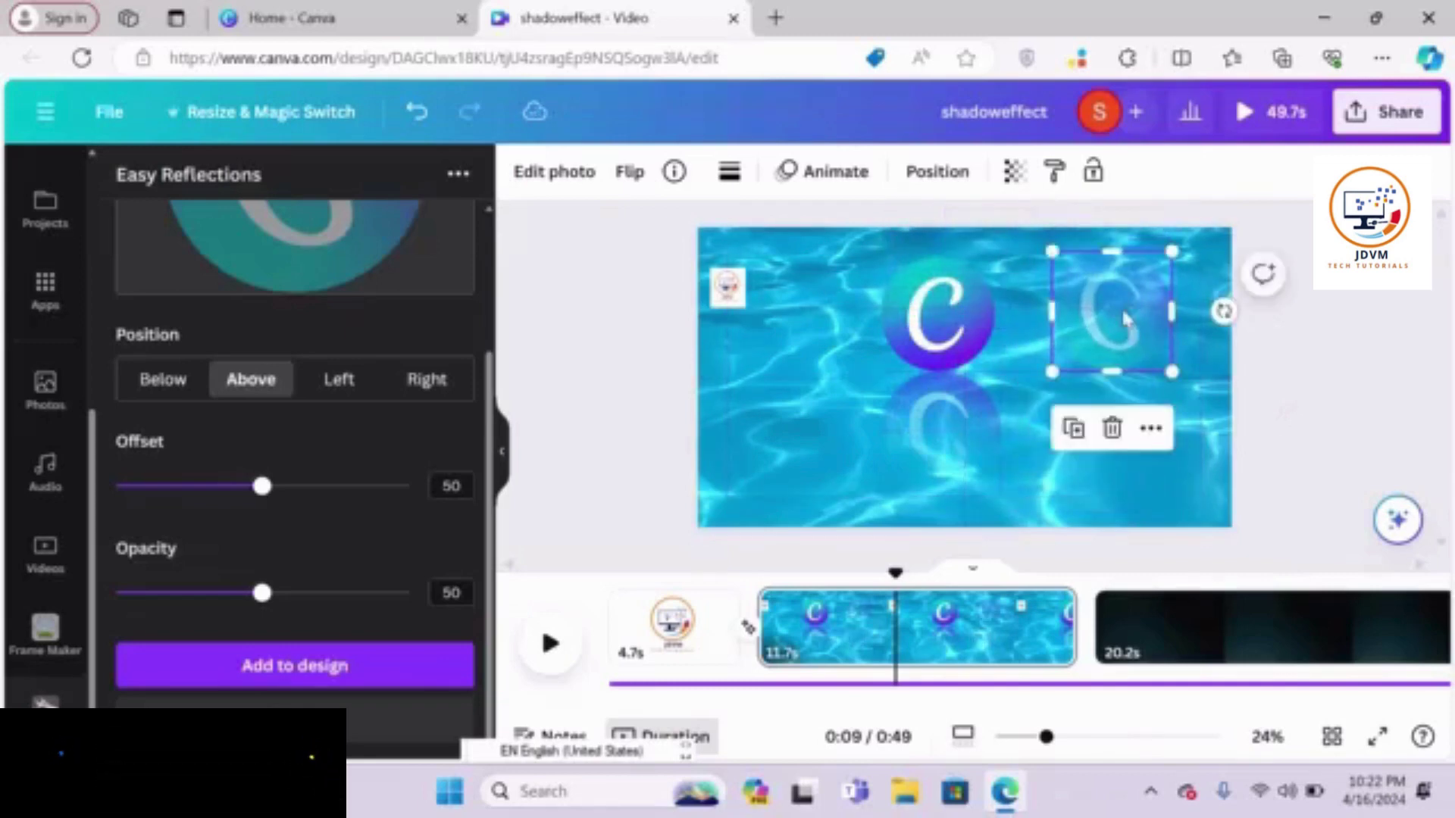
Move the lower reflection and the C logo down together to free space above the logo, keeping their edges touching.
click(965, 433)
drag(965, 433, 967, 472)
click(929, 334)
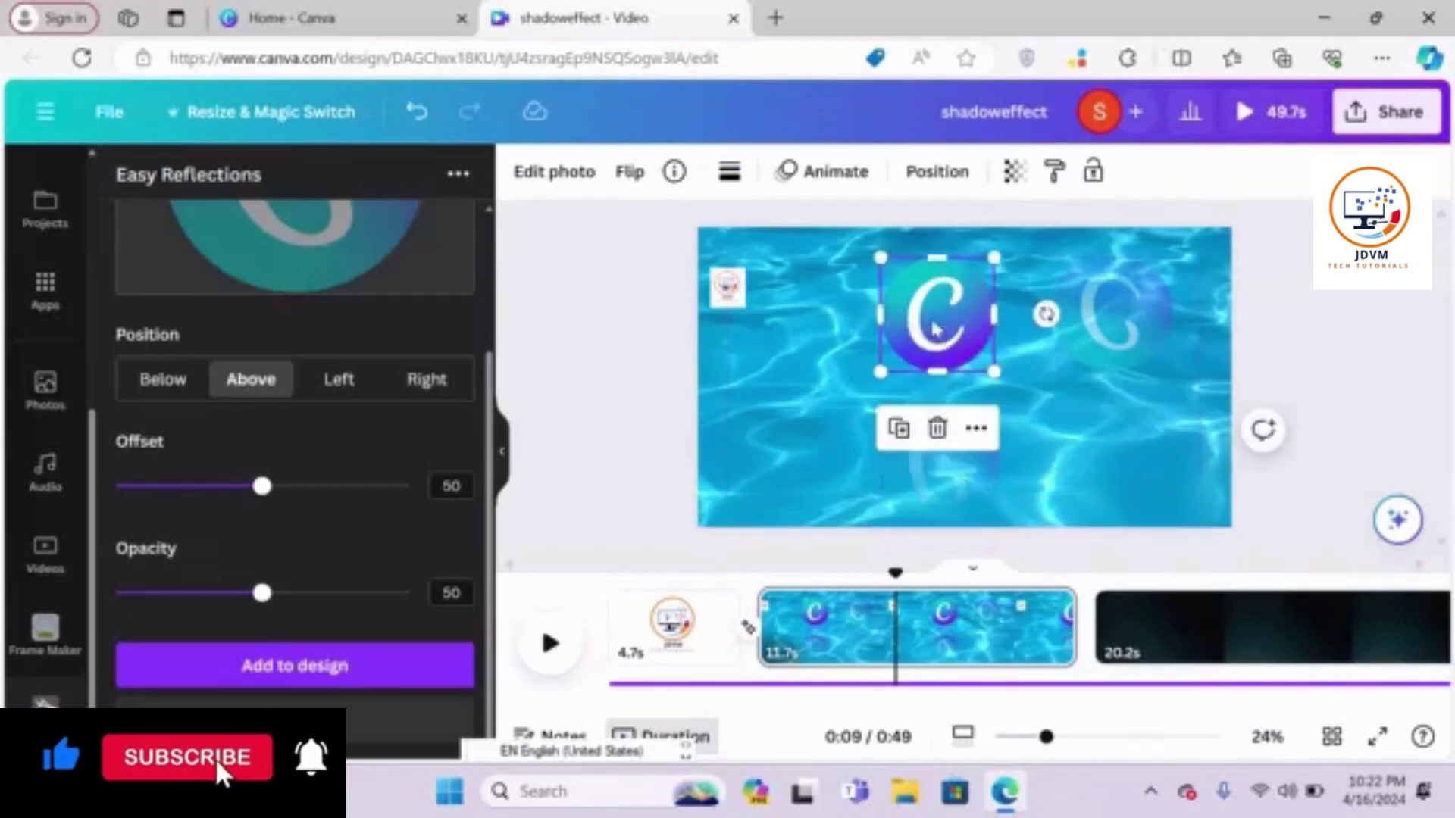
drag(930, 334, 932, 368)
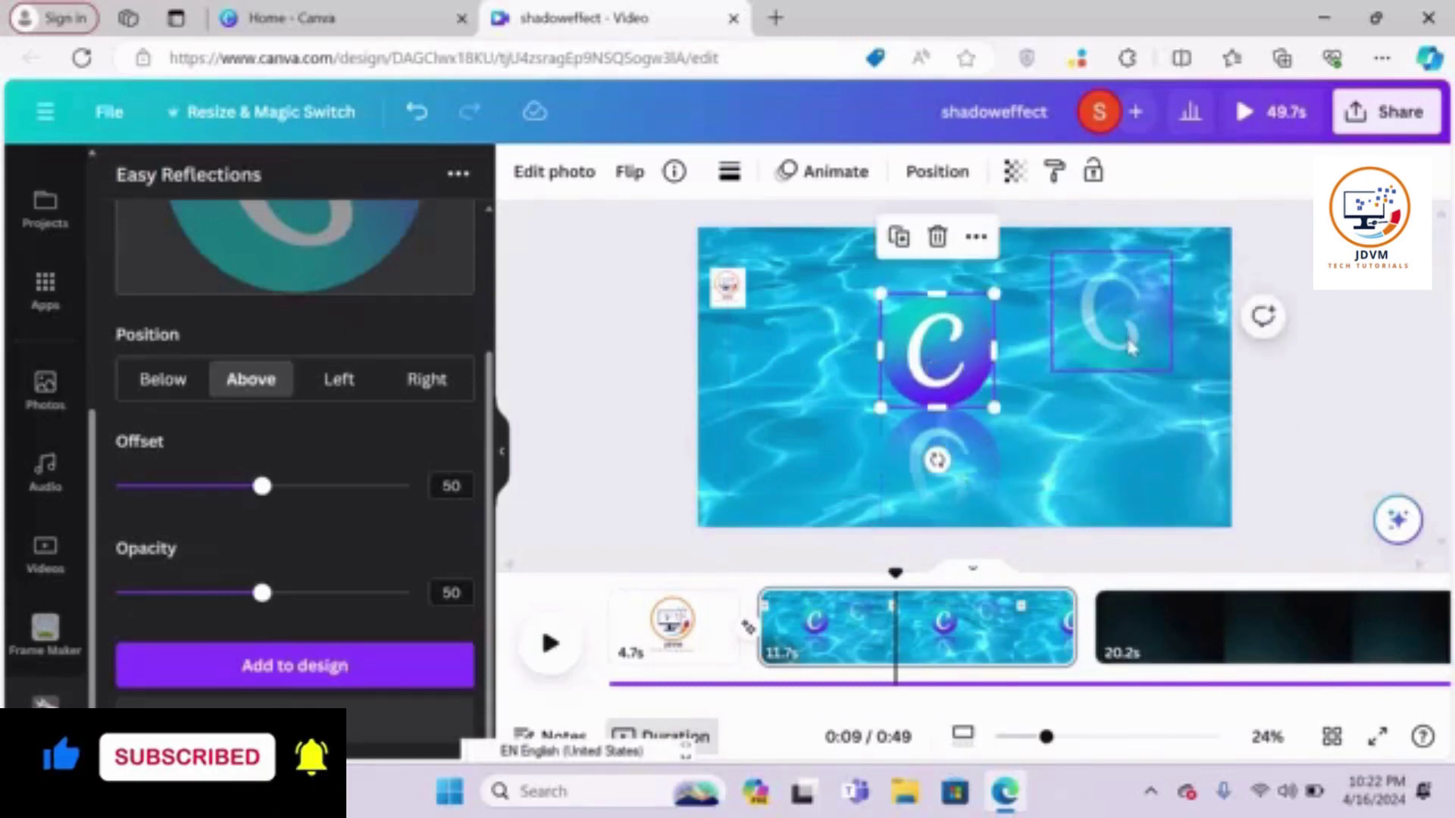
Shrink the Above reflection and centre it directly over the C logo's upper edge.
drag(1129, 347, 954, 281)
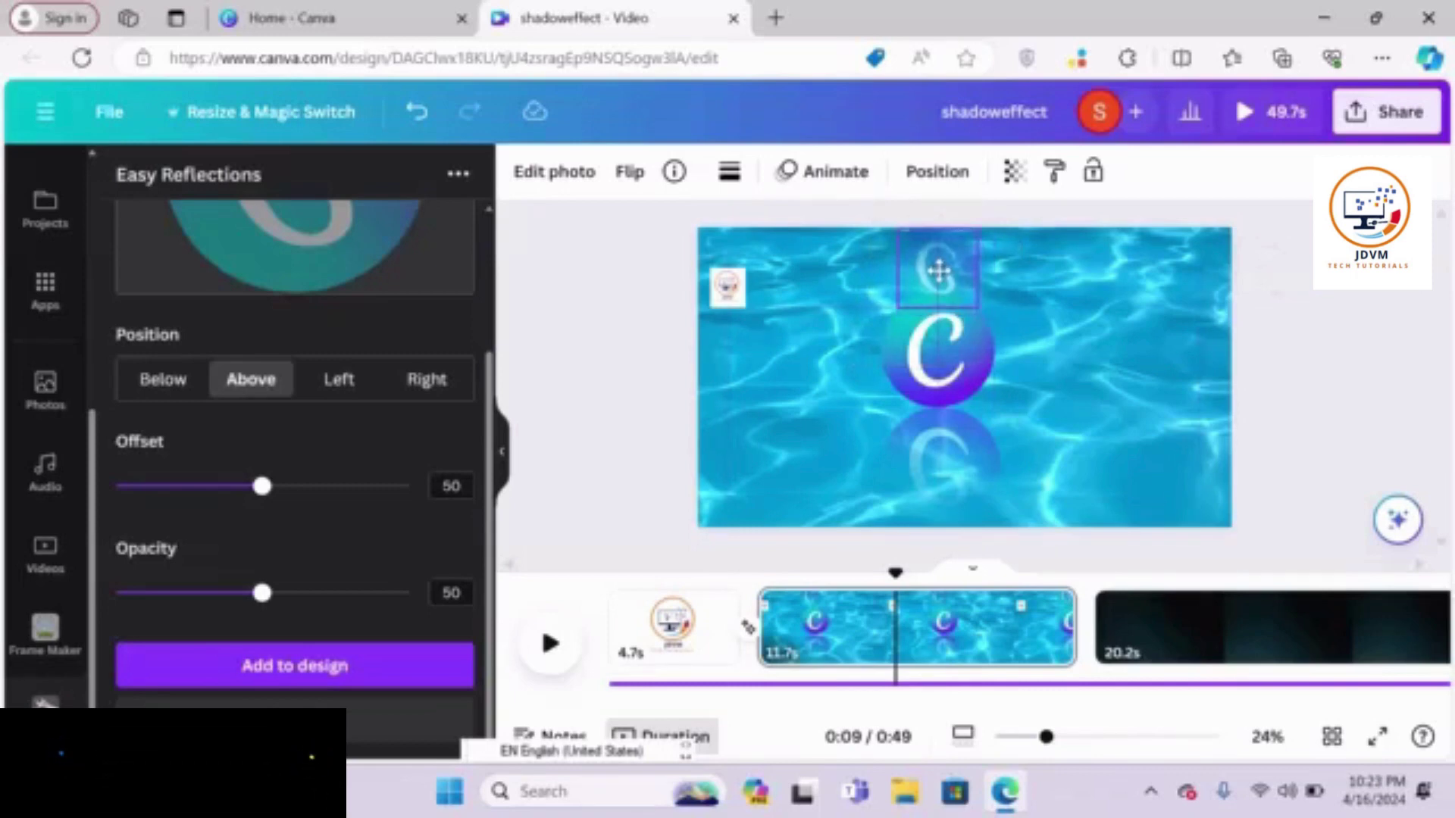
drag(938, 271, 937, 267)
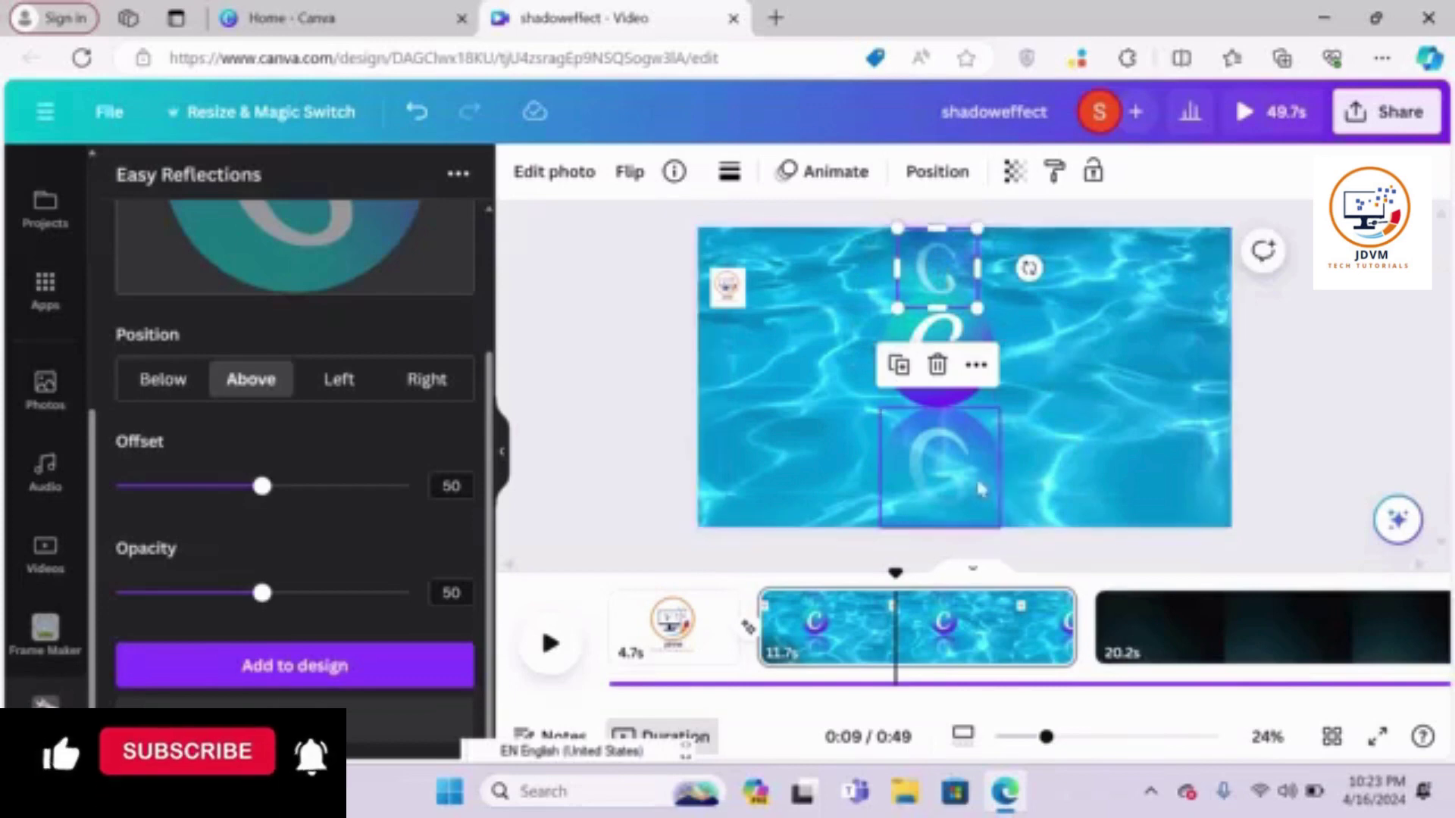
click(936, 492)
click(1093, 376)
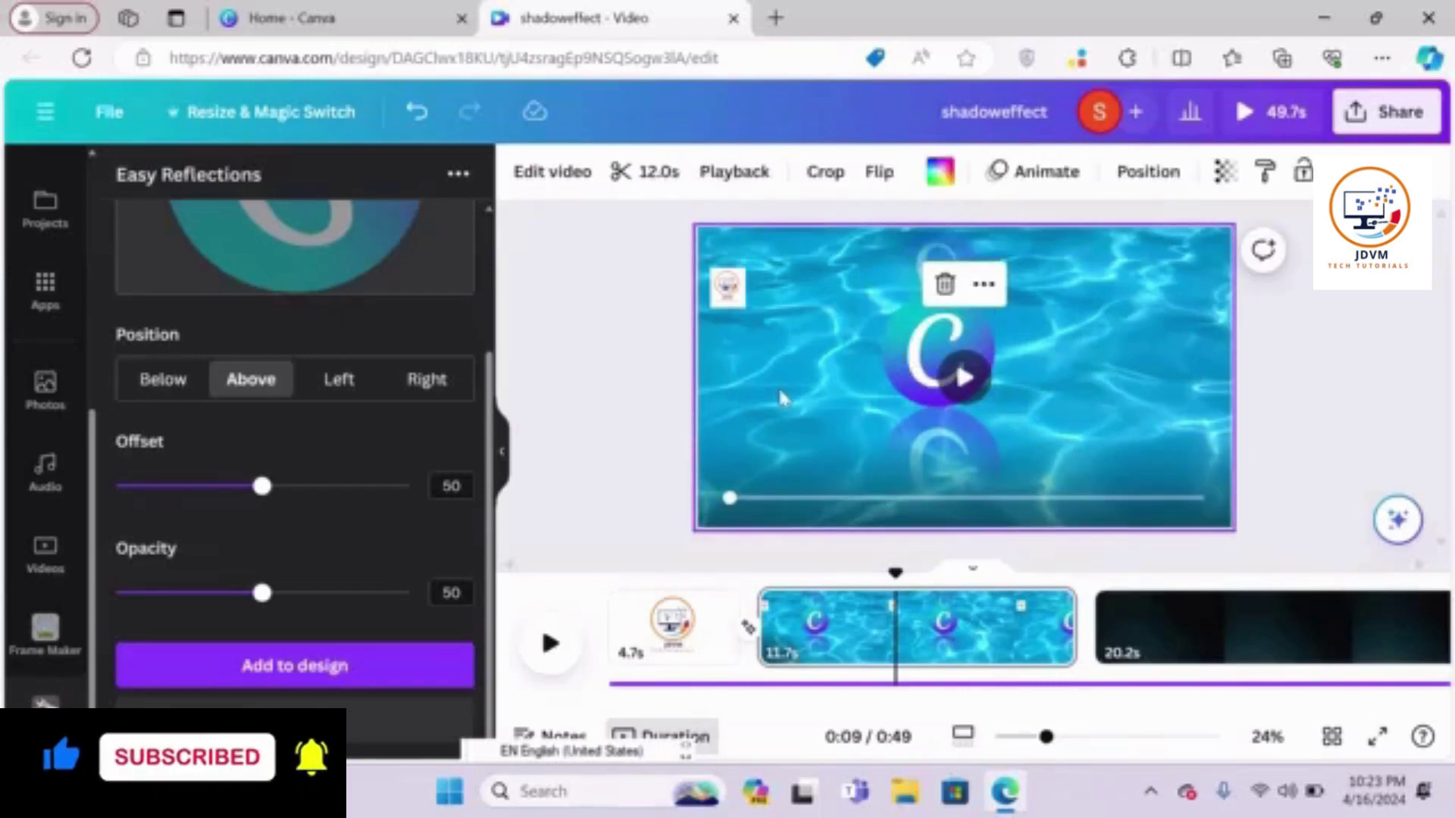
Add a Left reflection with offset 50 and opacity 50, and place it level with the C logo on its left side.
click(338, 386)
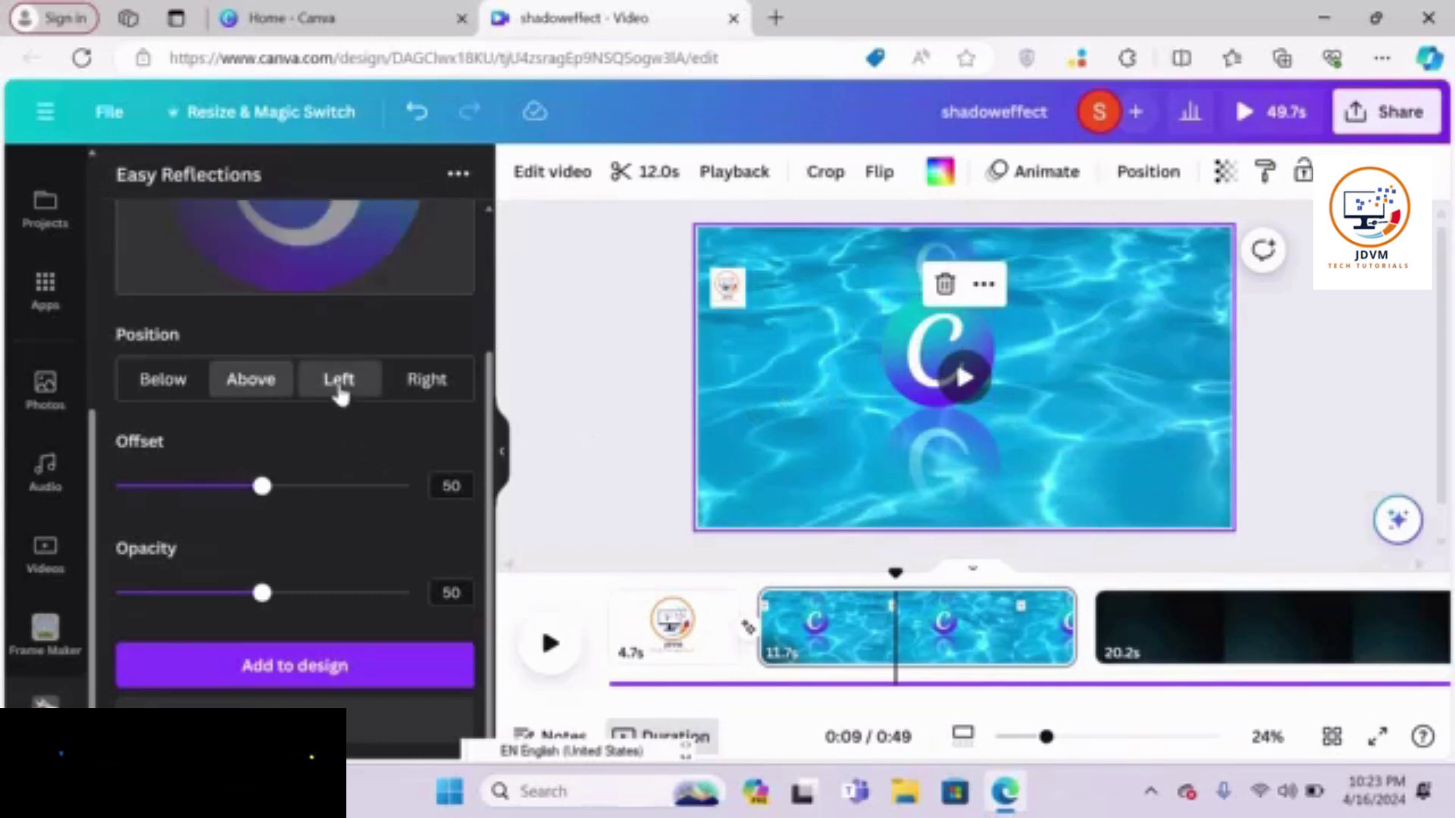
click(290, 667)
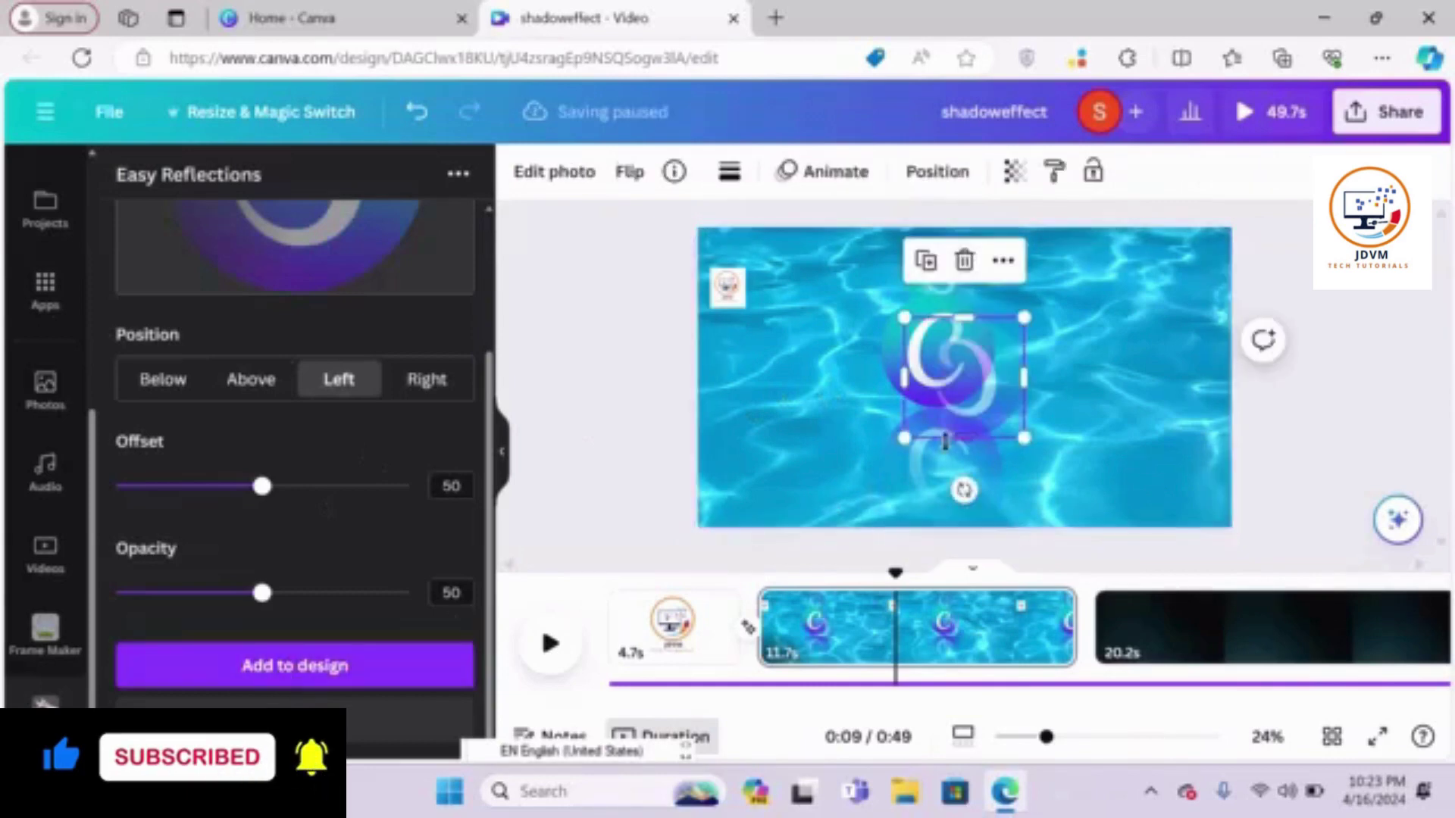
drag(990, 369, 835, 345)
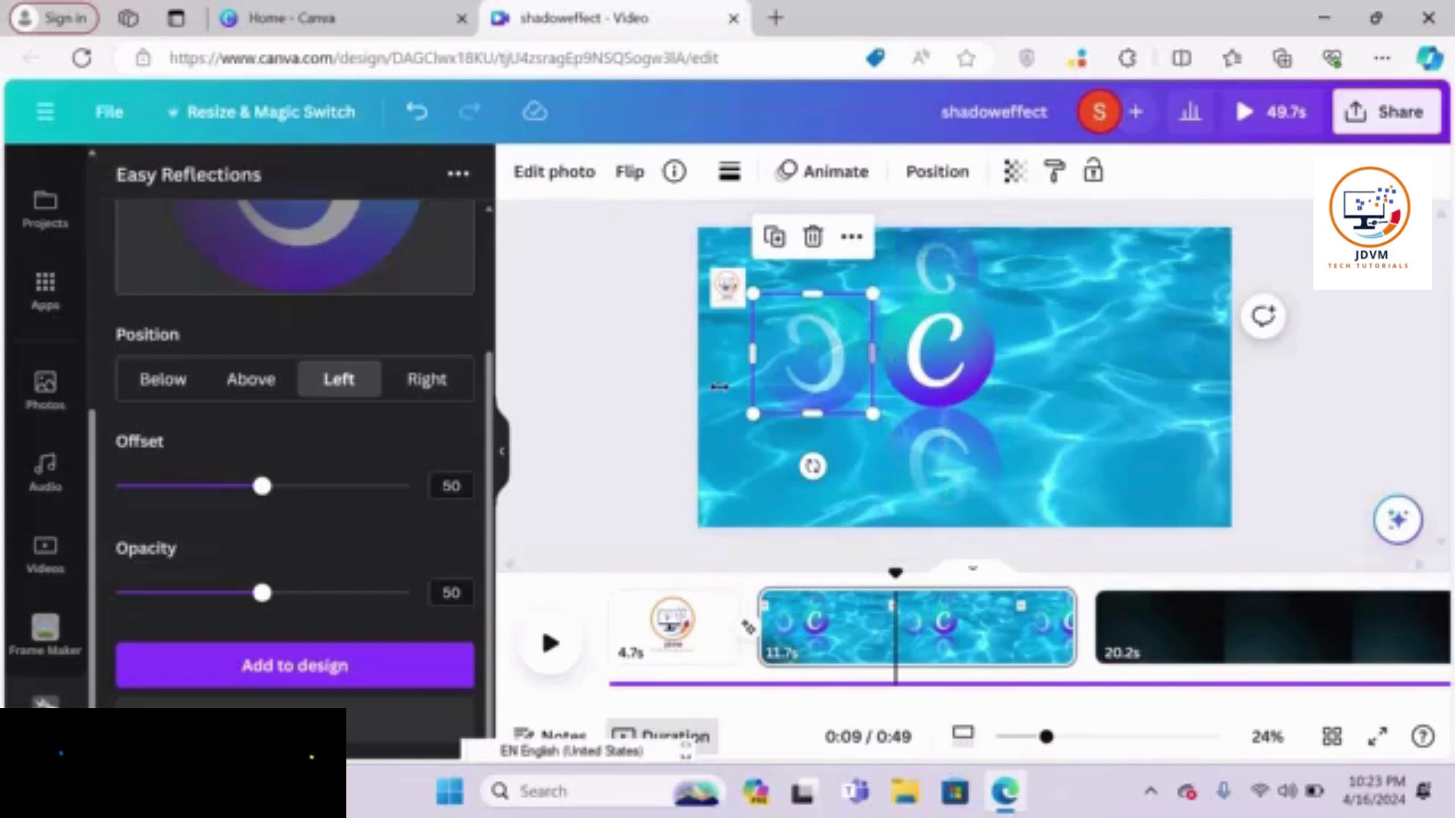
Add a Right reflection with offset 50 and opacity 50, and place it against the C logo's right edge.
click(919, 346)
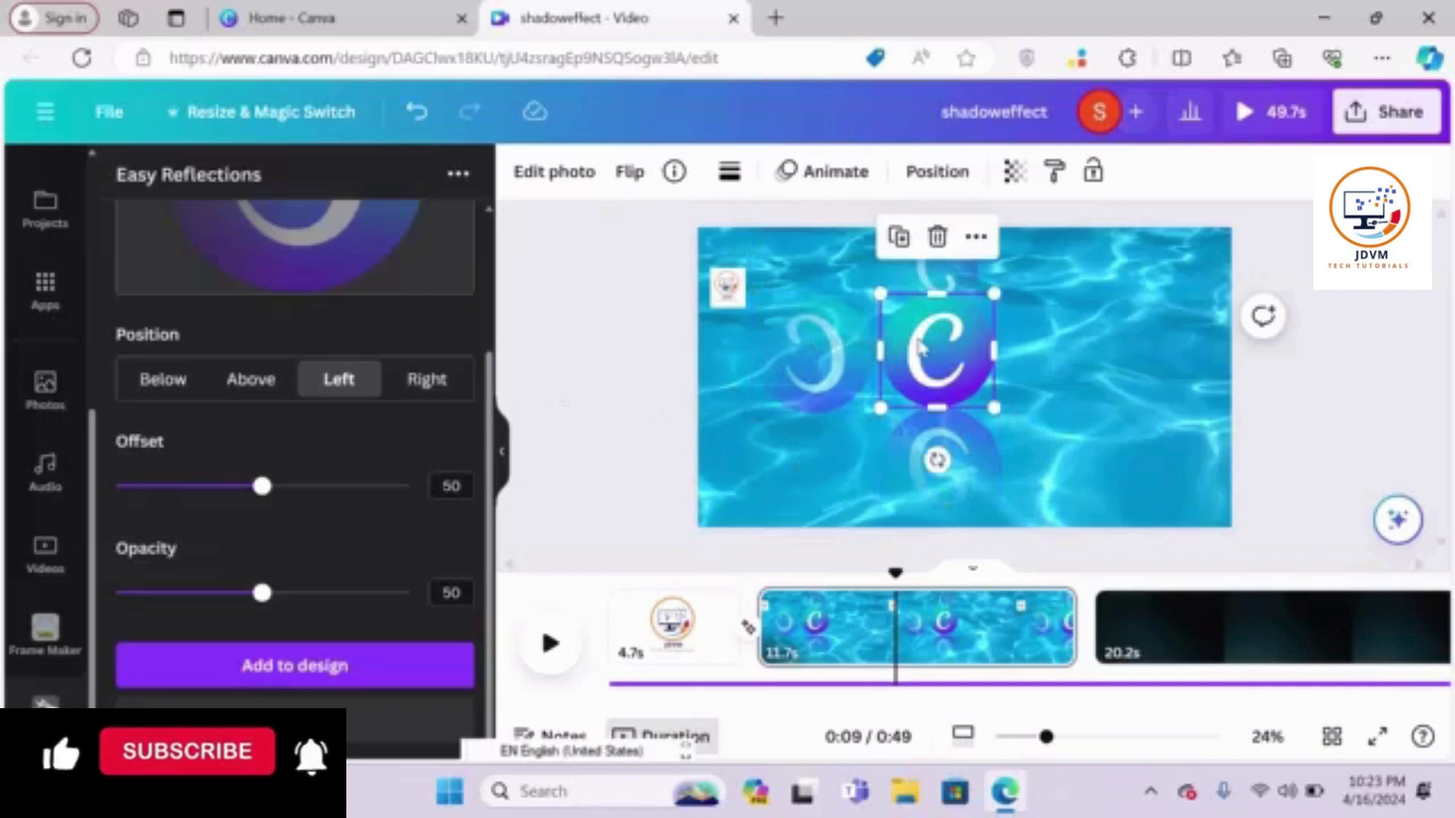
click(427, 385)
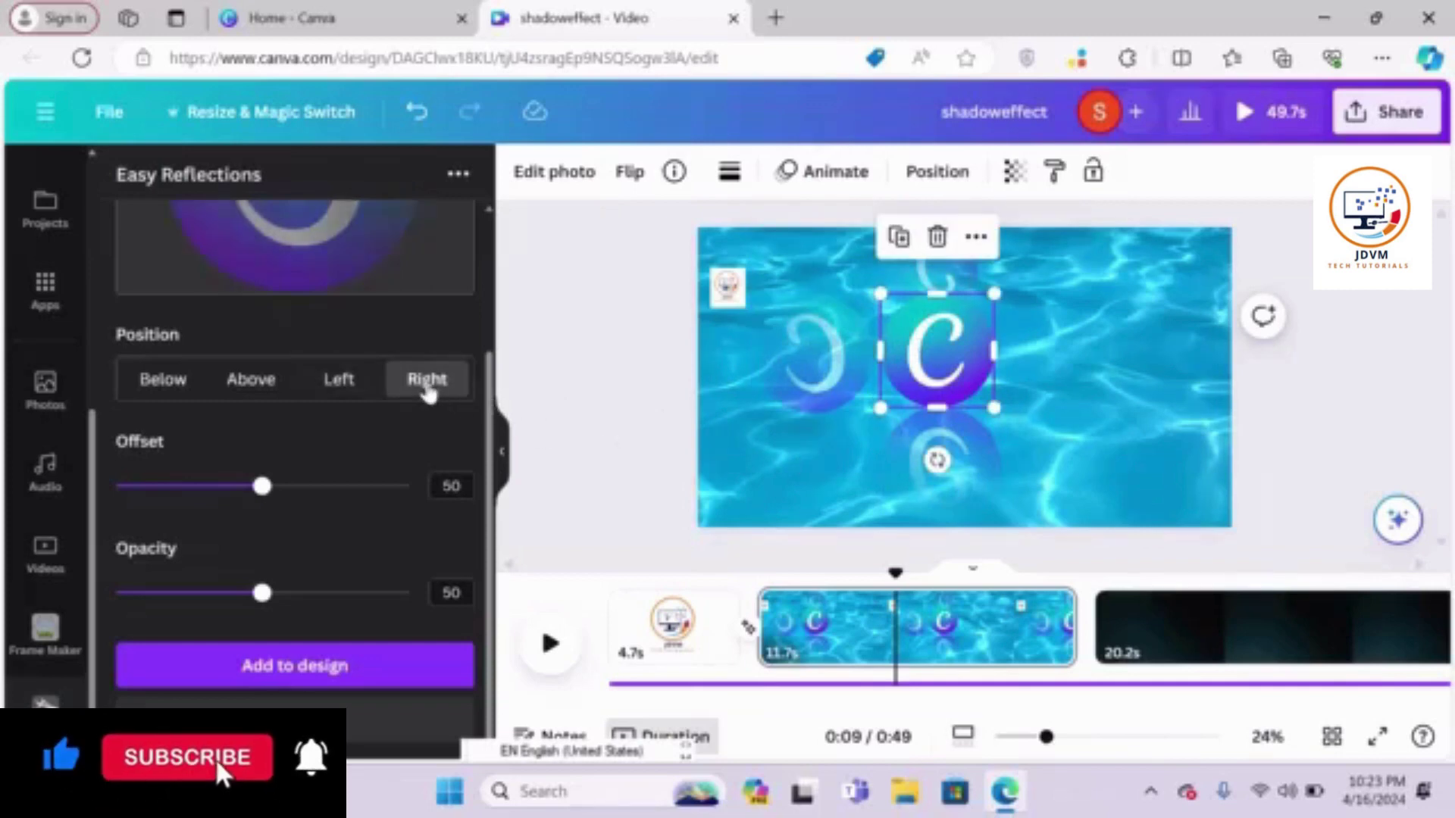
click(303, 664)
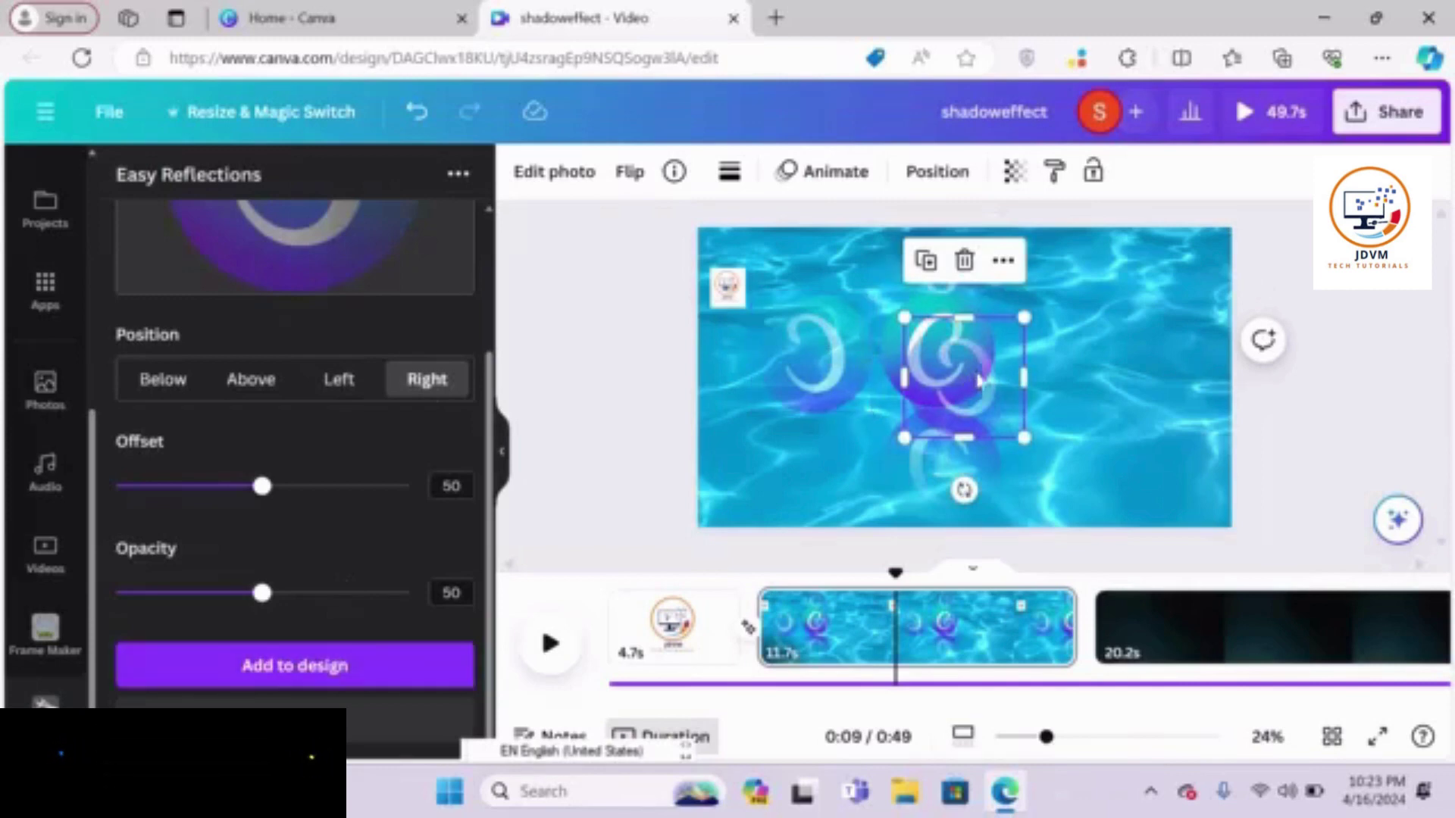
drag(966, 373, 1064, 356)
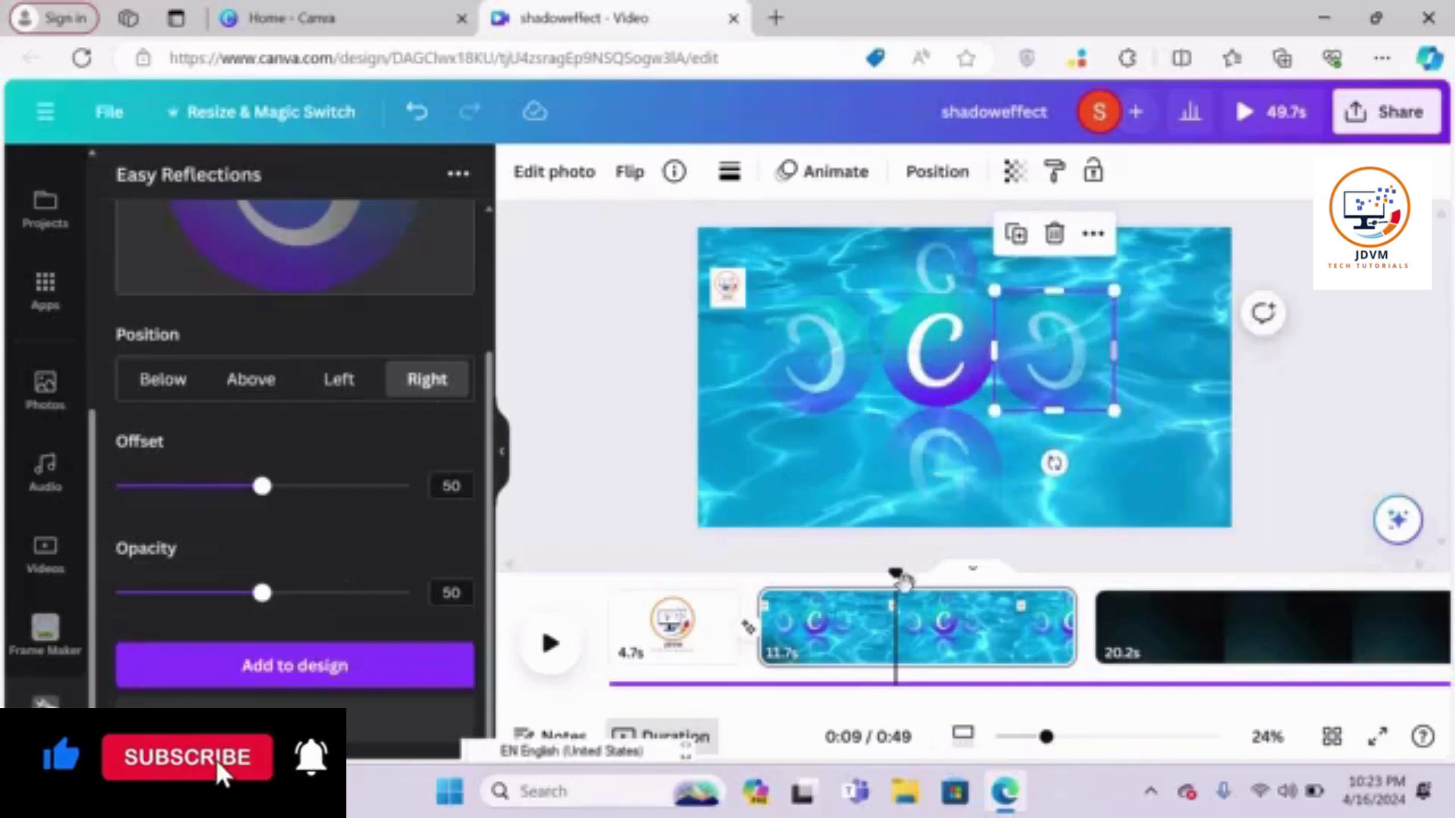
Play the water page from its start to preview the logo with reflections on all four sides.
click(801, 617)
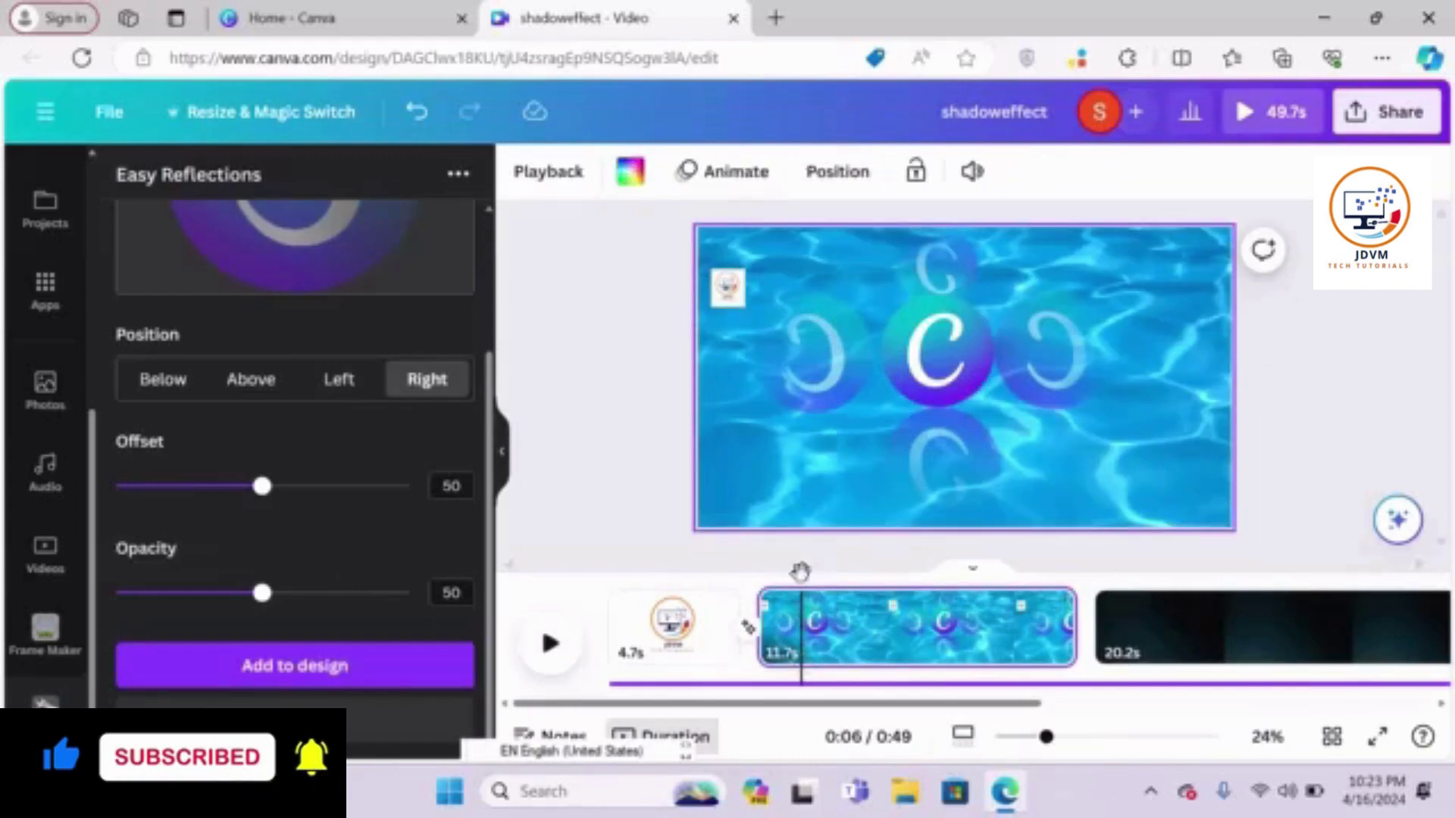
drag(788, 560, 754, 561)
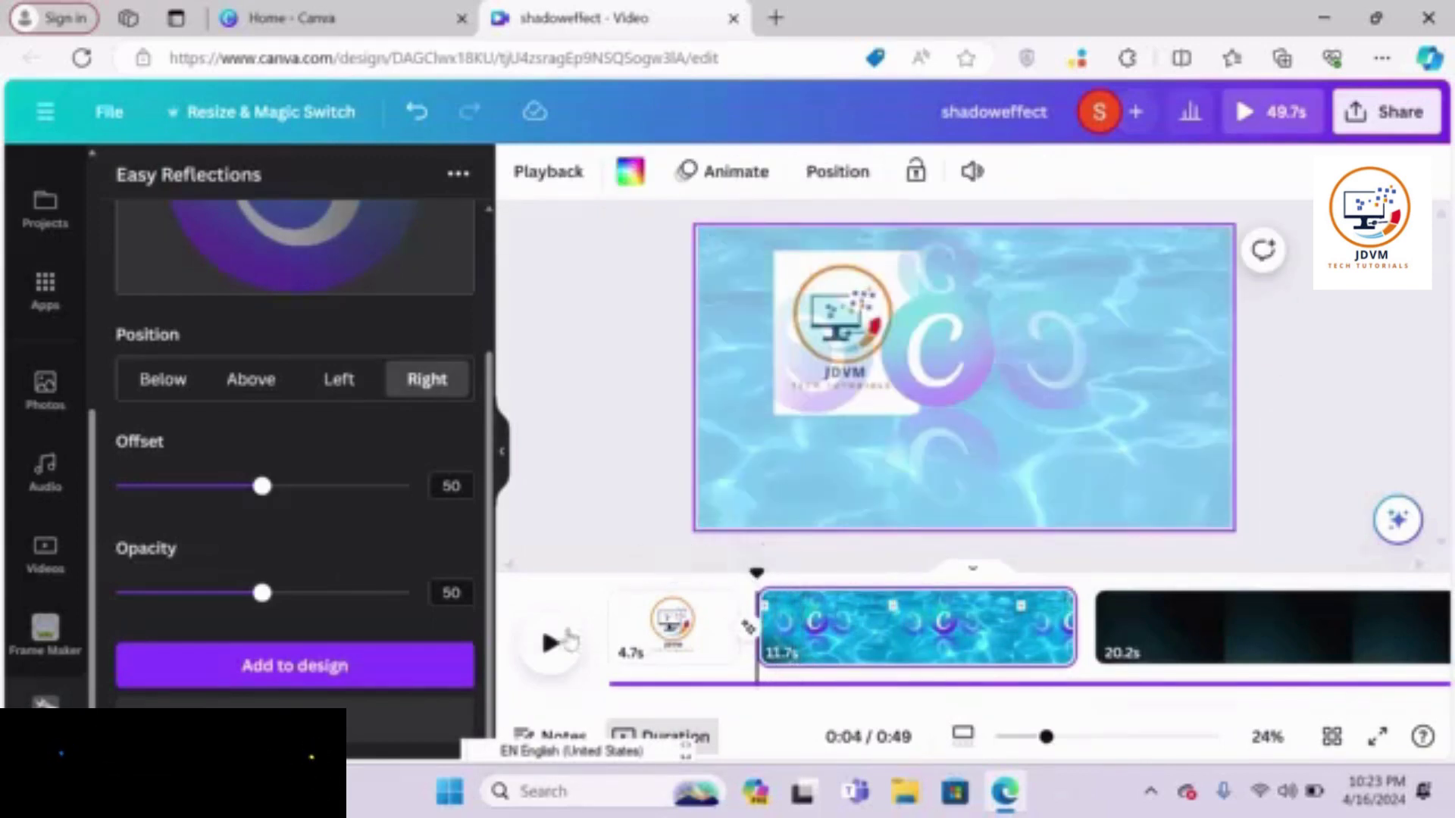
click(550, 645)
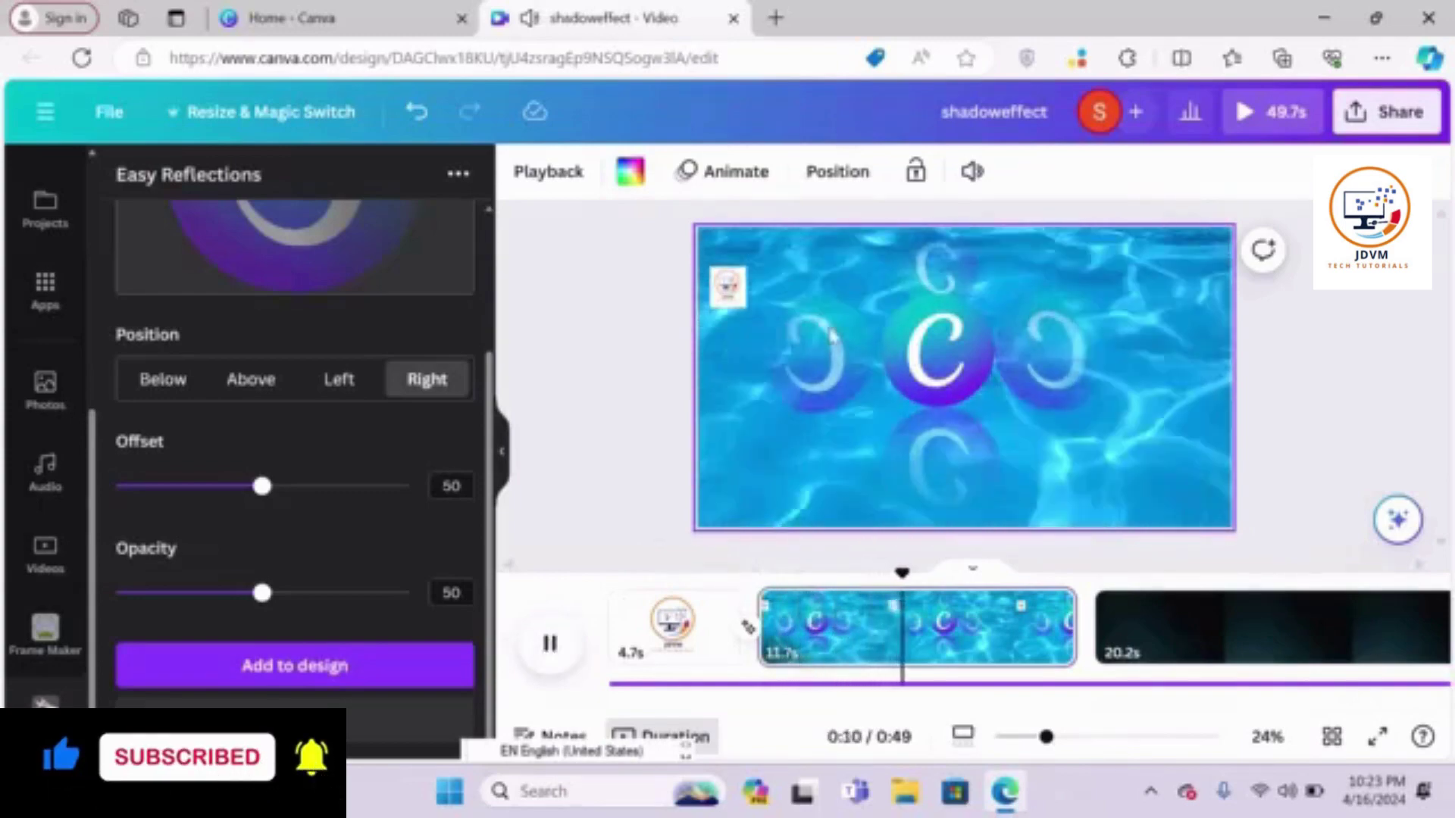
Delete the left, upper and lower reflections, keeping only the right one, and preview the water page.
click(832, 364)
key(Delete)
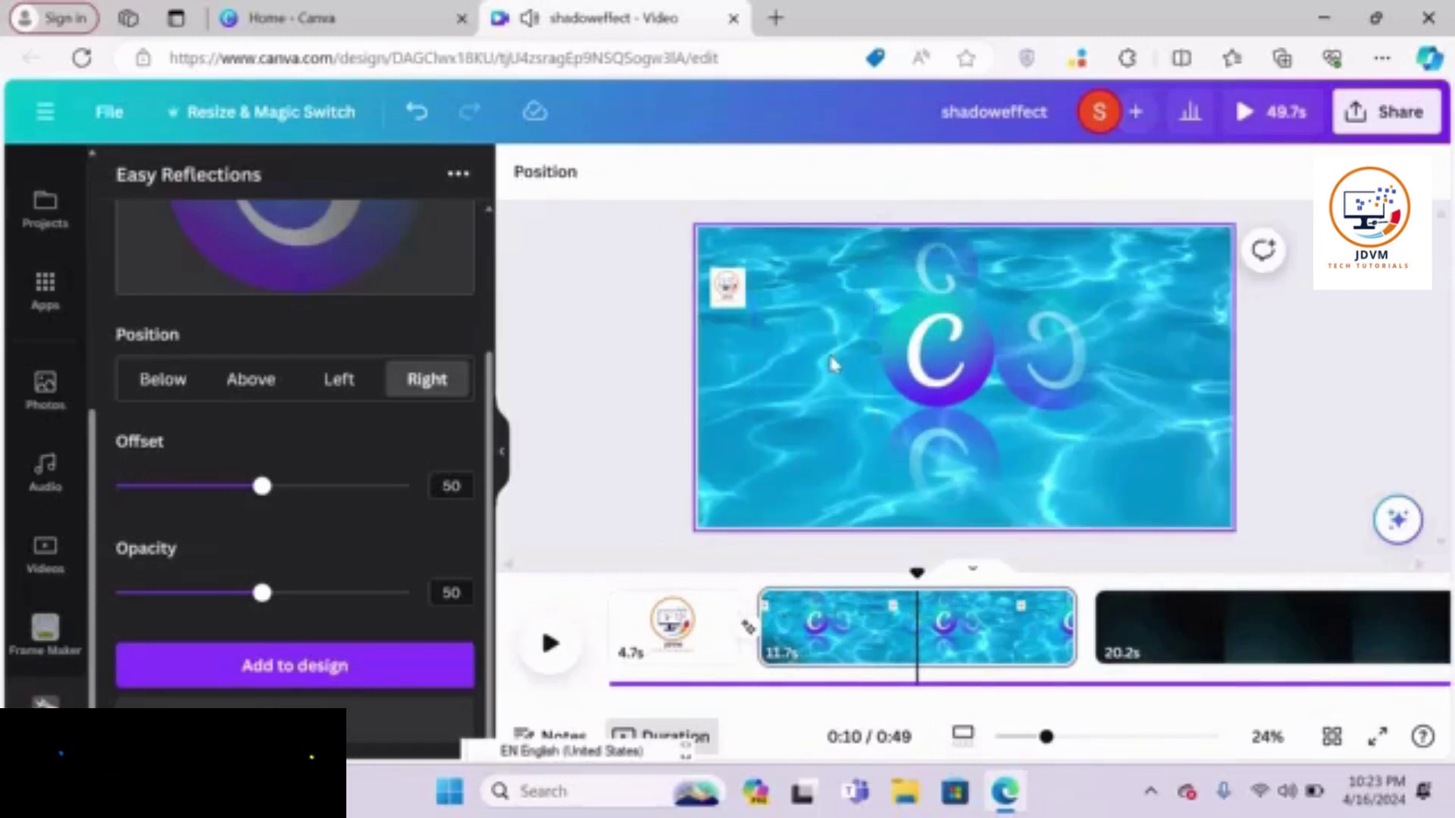
key(Delete)
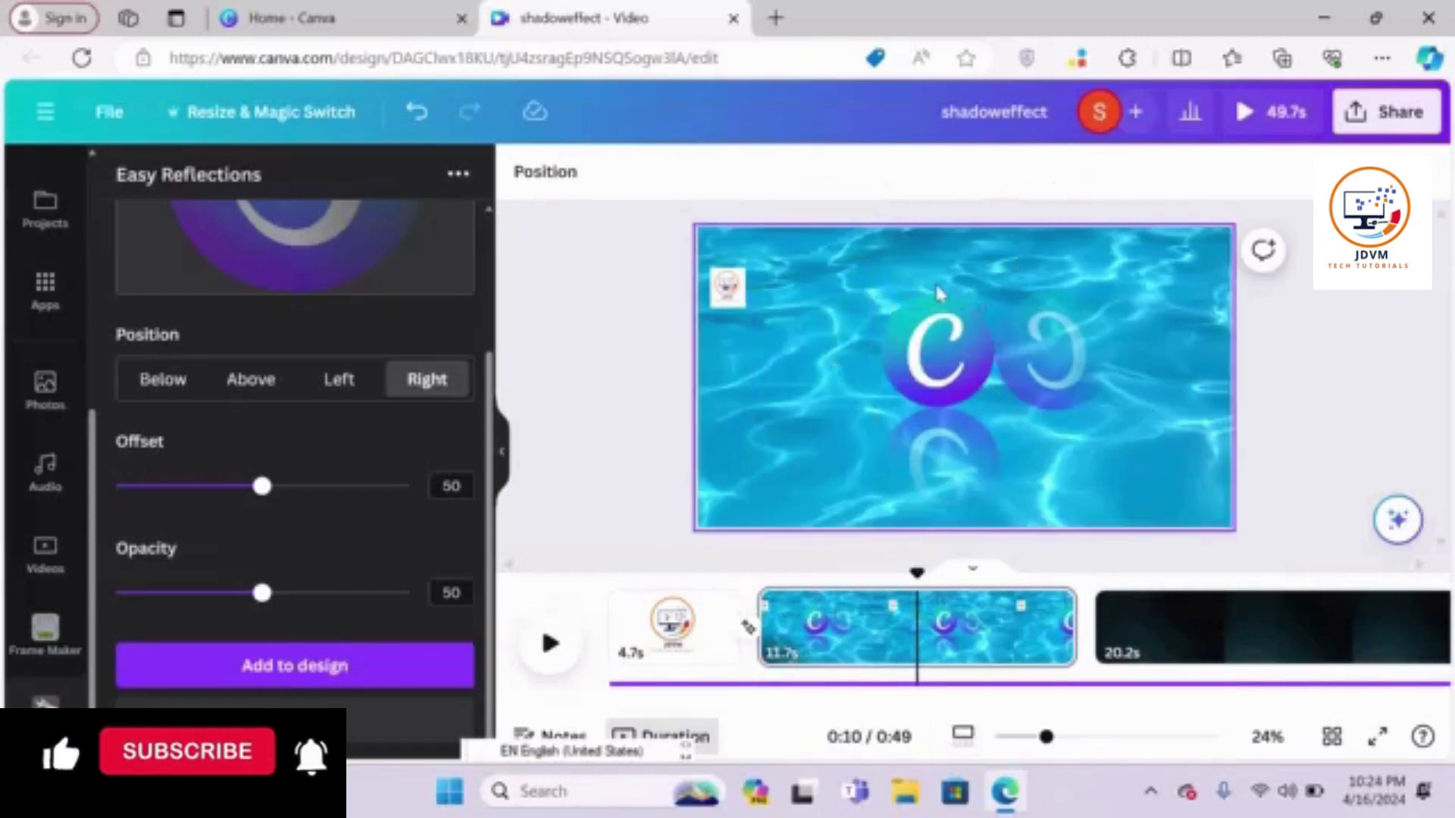
click(938, 458)
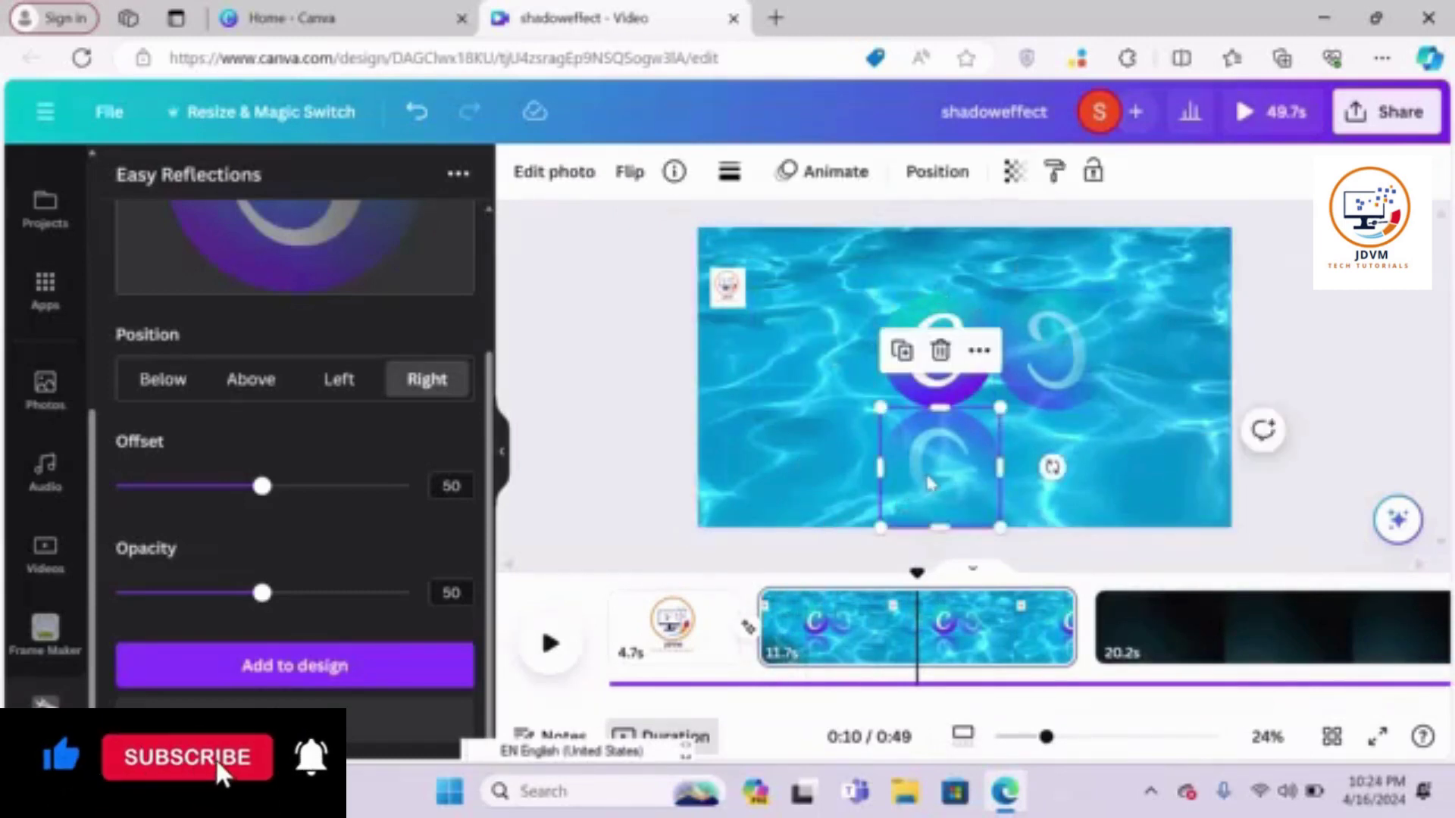
key(Delete)
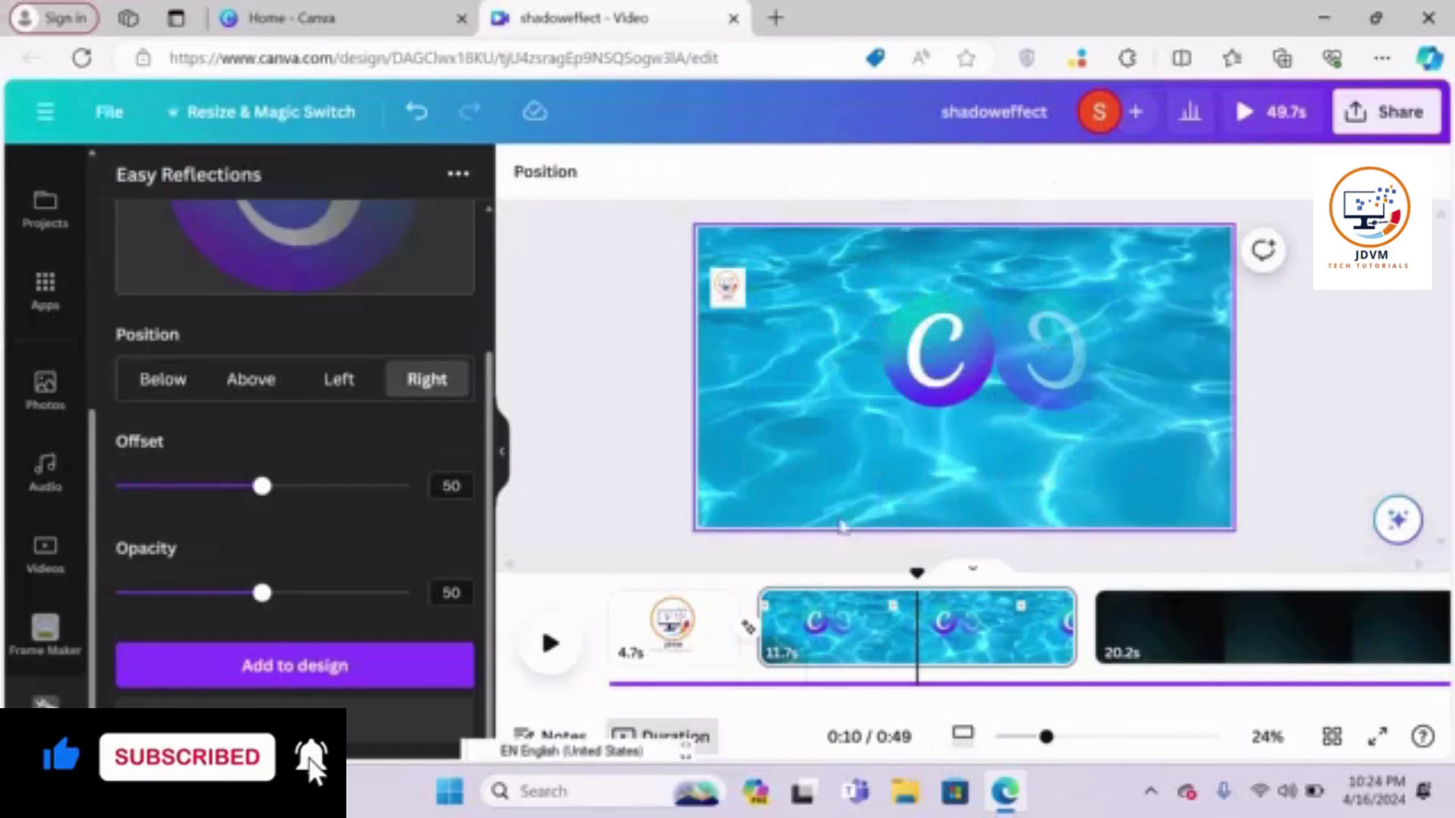
click(811, 629)
click(547, 647)
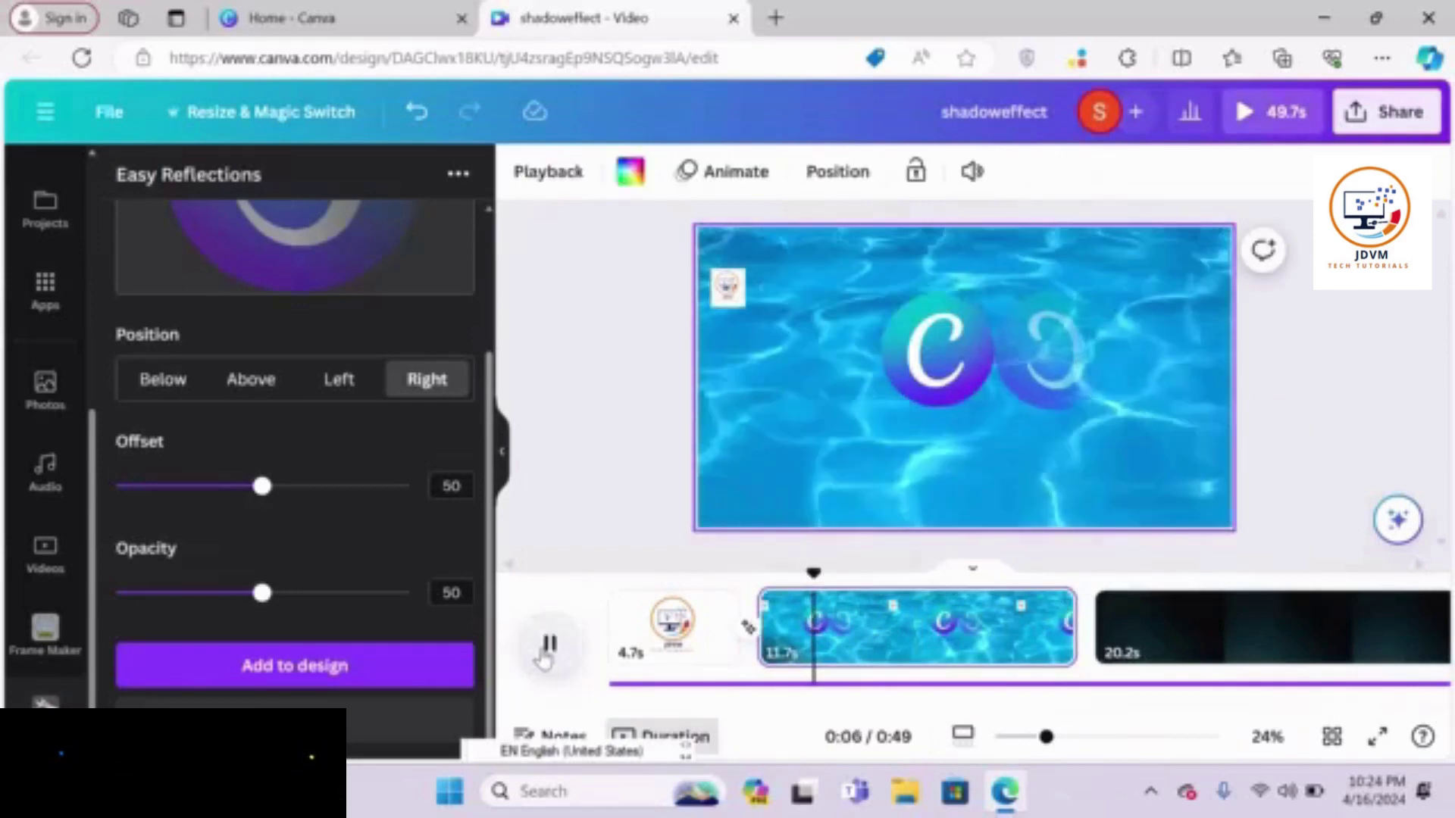